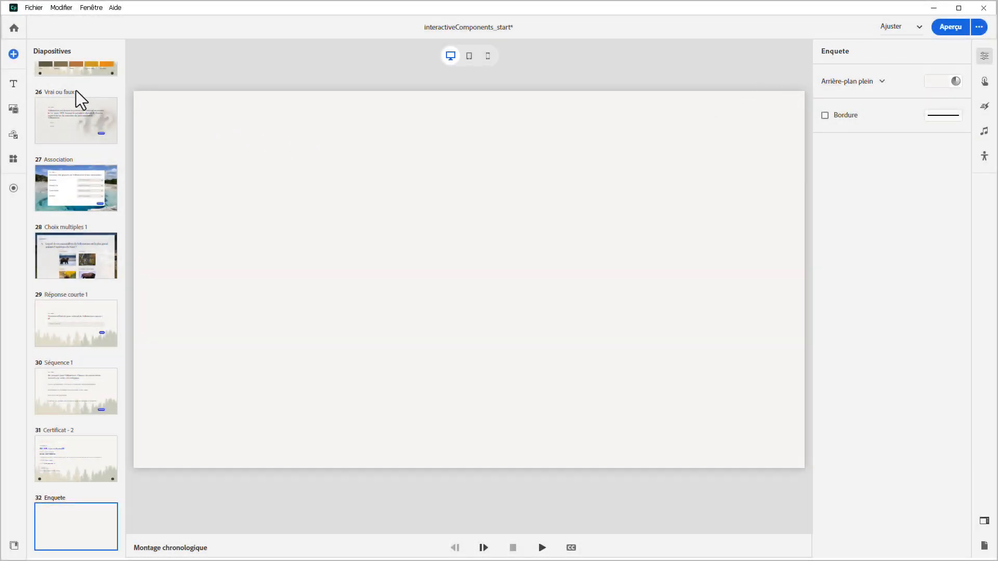
Add a paragraph text block to the Enquete slide and enable its title component
left_click(17, 83)
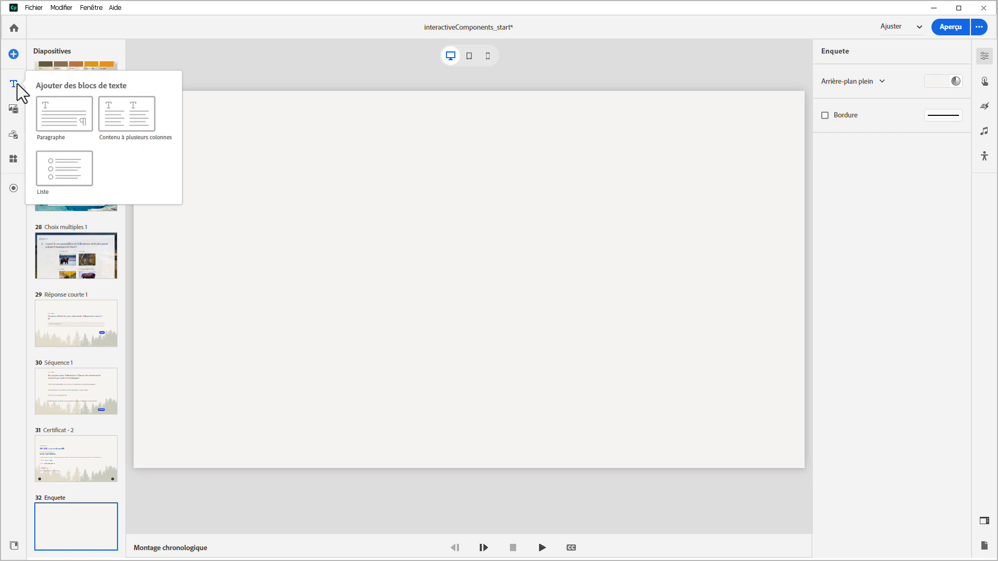
left_click(45, 110)
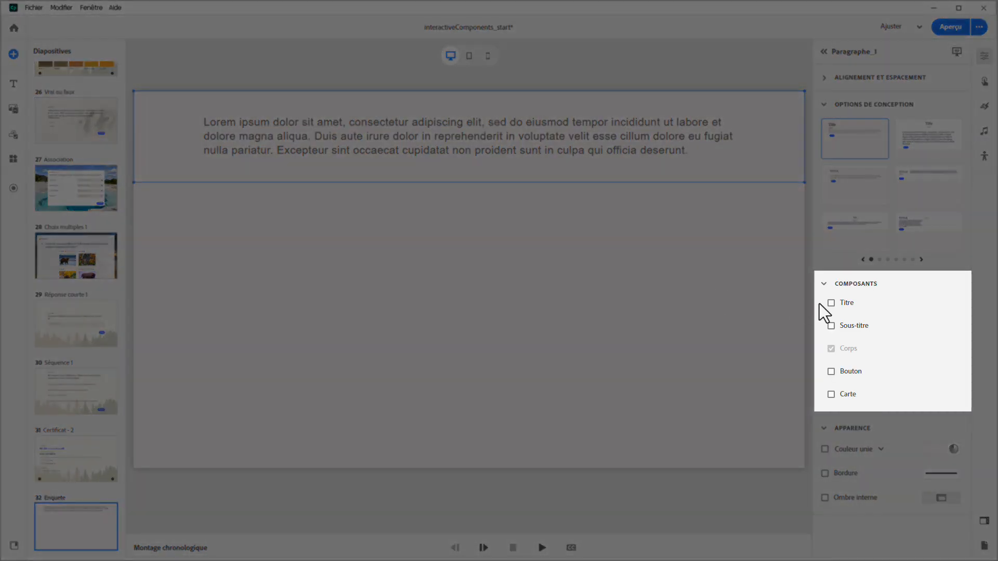
left_click(830, 303)
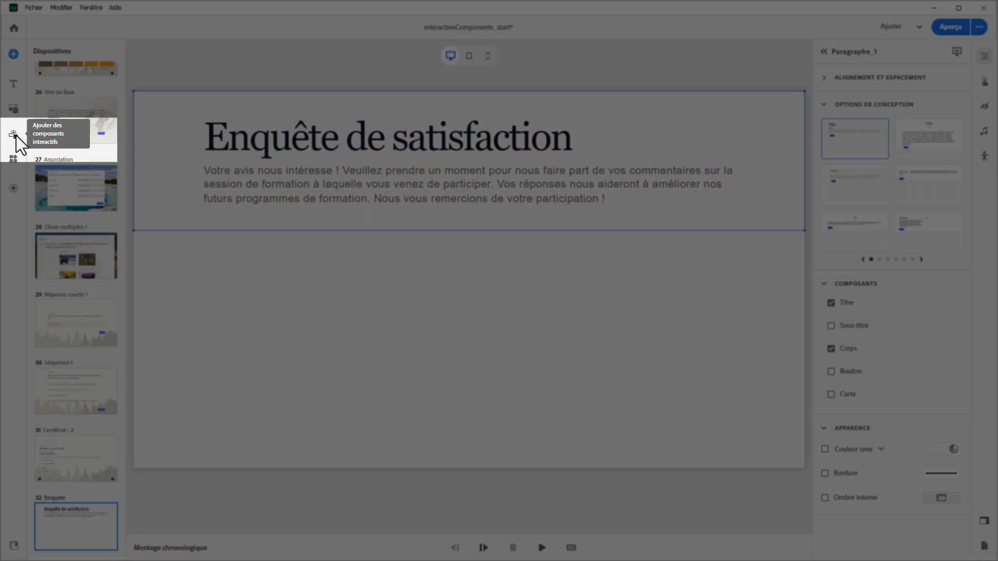
Add an input field block below the paragraph and change its label to "Votre nom :"
left_click(16, 136)
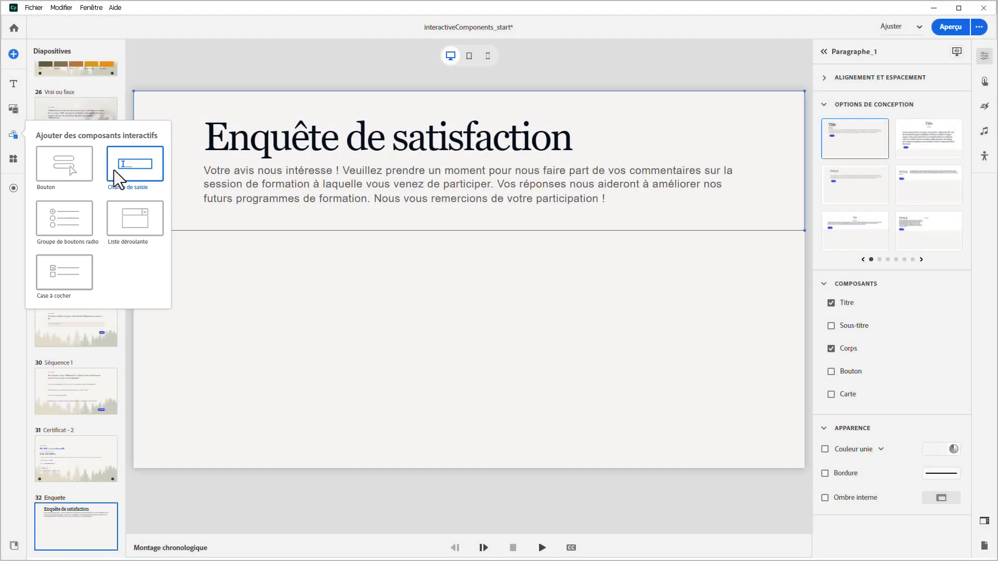
left_click(114, 170)
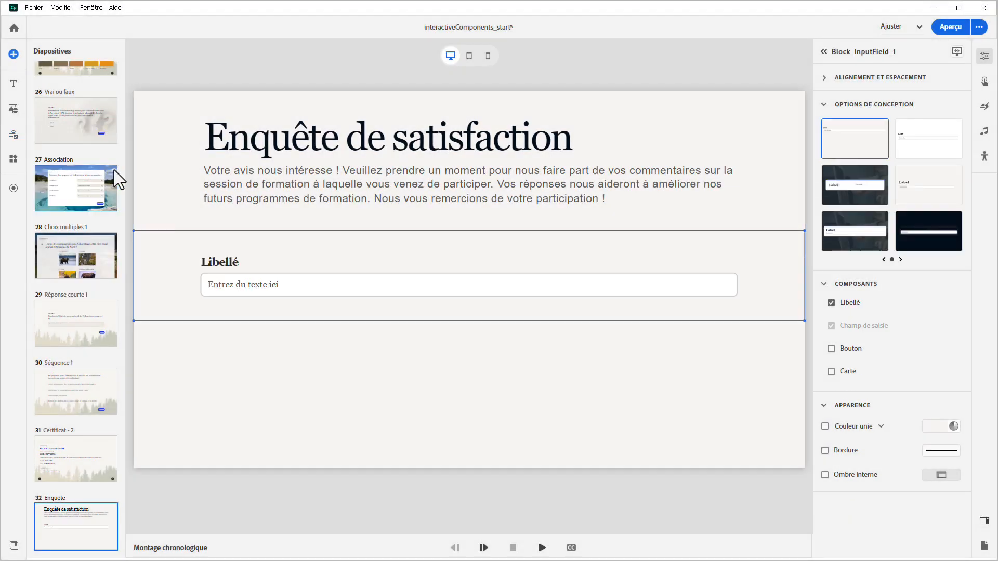
left_click(220, 262)
type("Votre nom :")
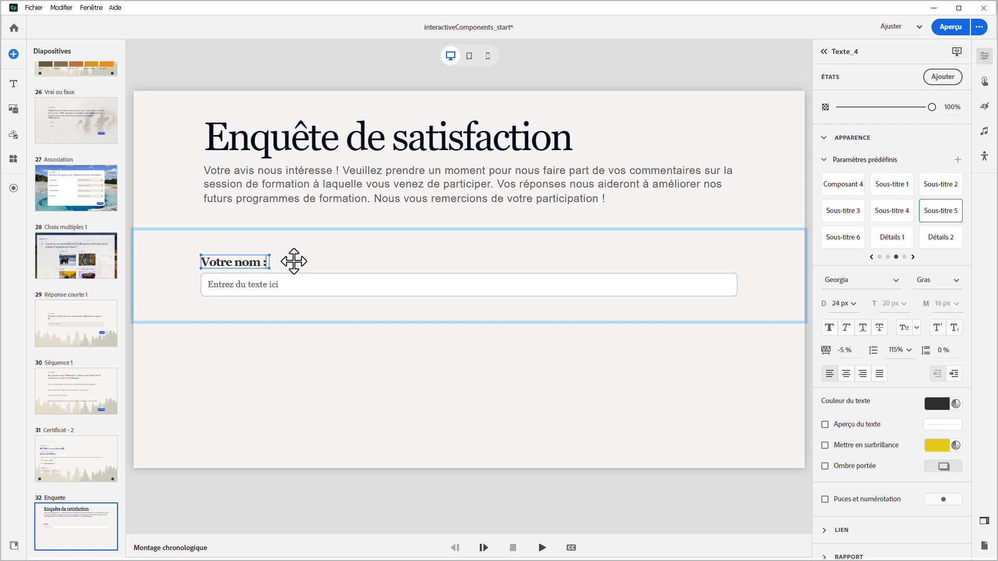
left_click(293, 261)
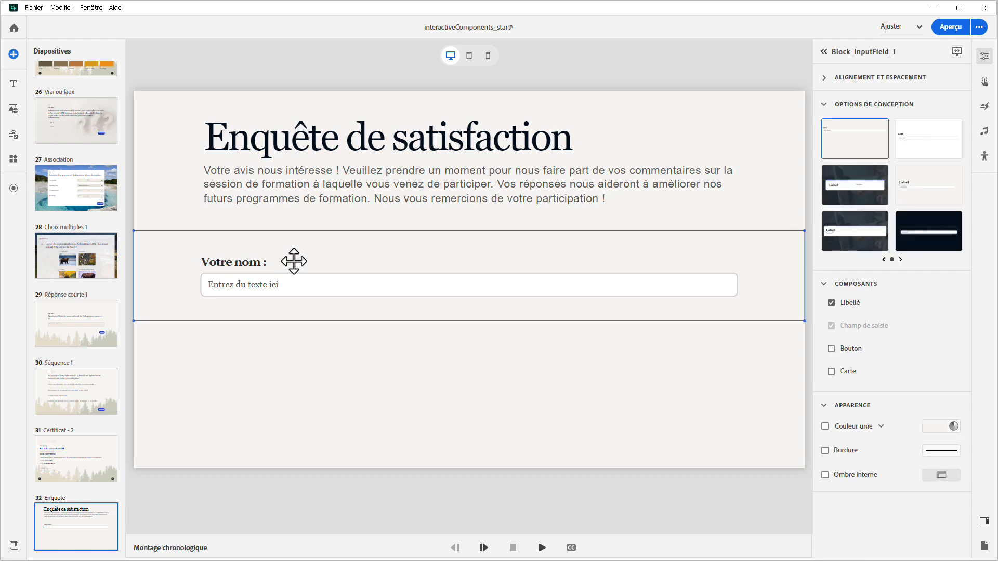
Try the button and card components and several design options on the name field block, returning it to the first design without a button
left_click(830, 348)
left_click(830, 396)
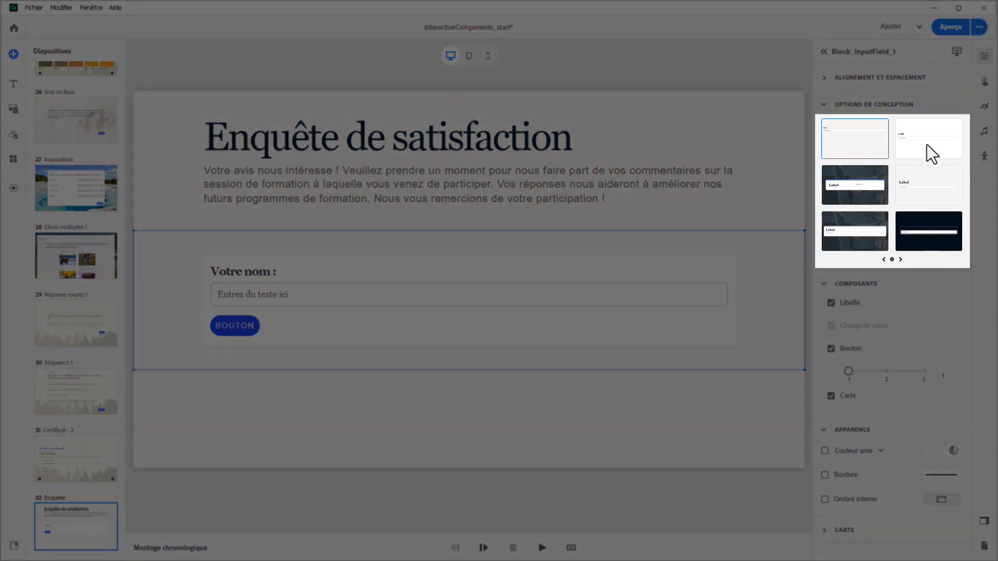
left_click(928, 145)
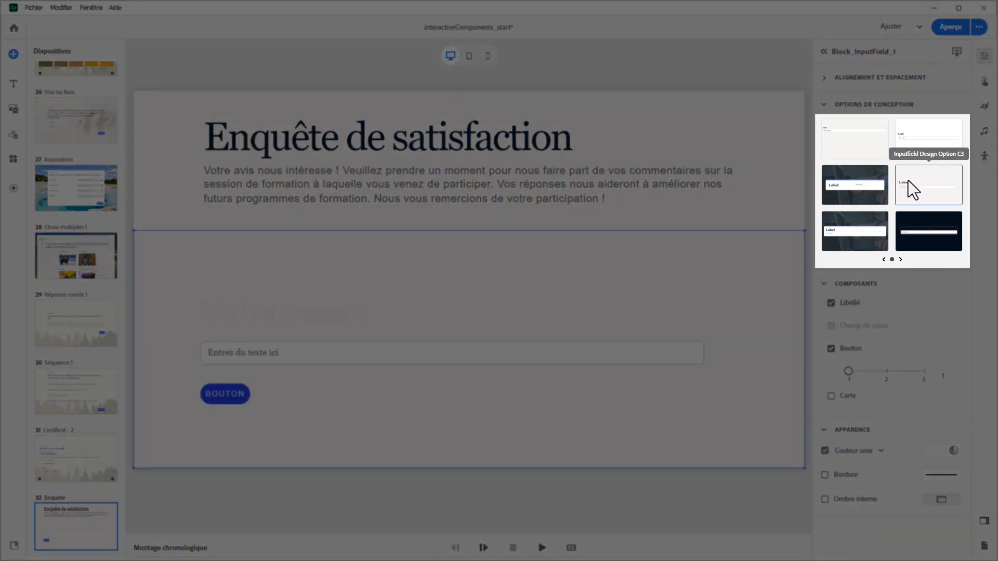
left_click(866, 221)
left_click(942, 252)
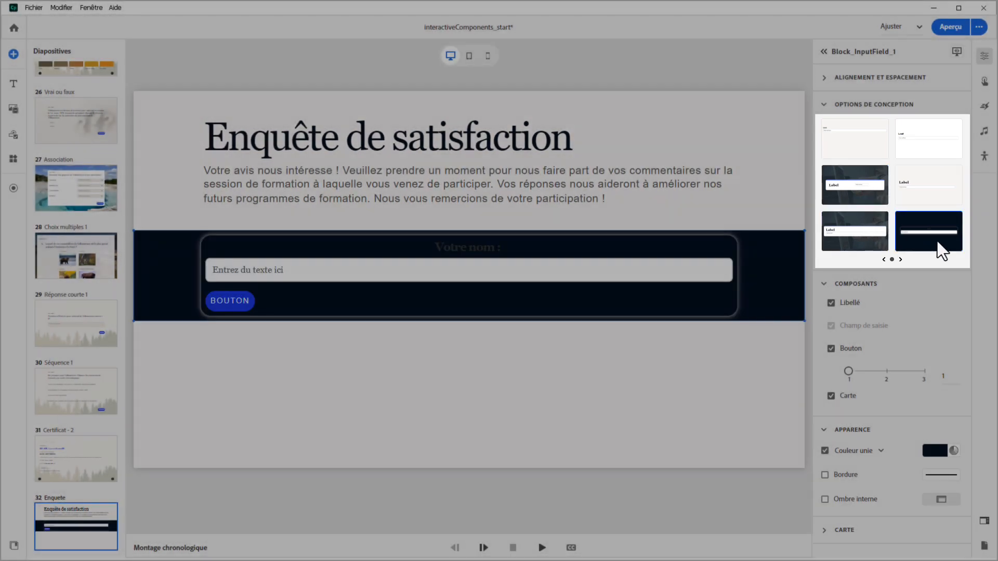
left_click(854, 149)
left_click(831, 349)
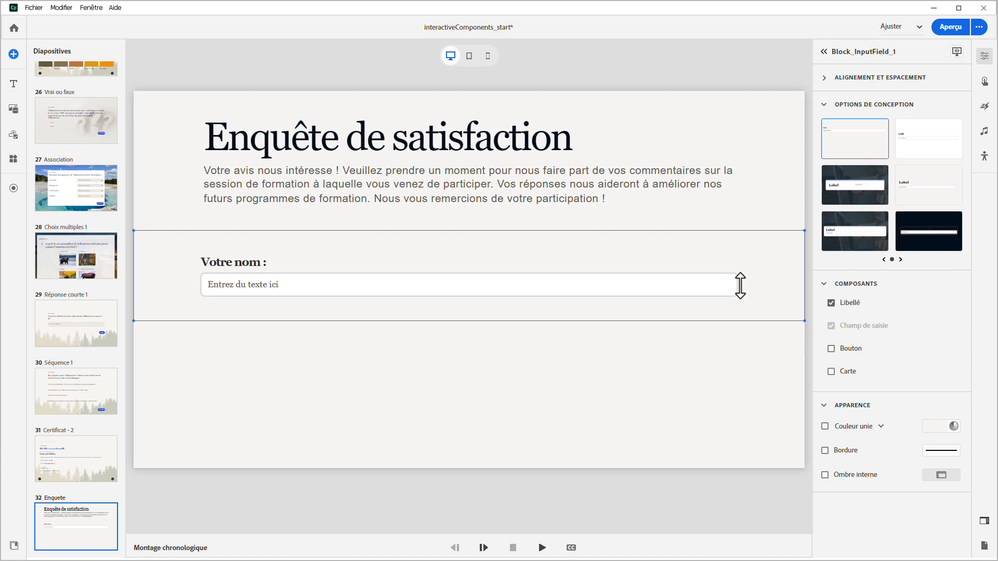
Set the name input field's input type to Texte and its size to L
left_click(644, 289)
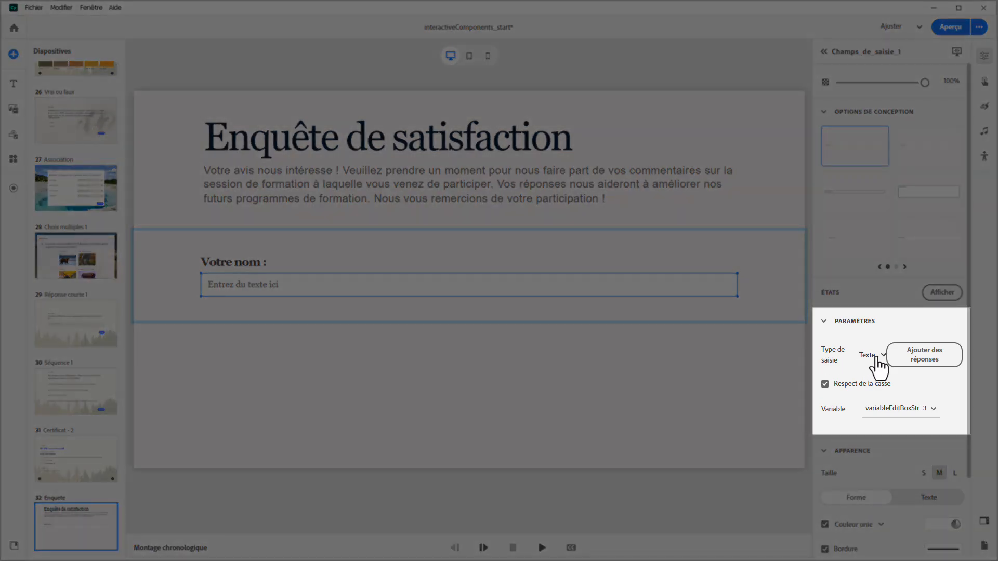
left_click(881, 357)
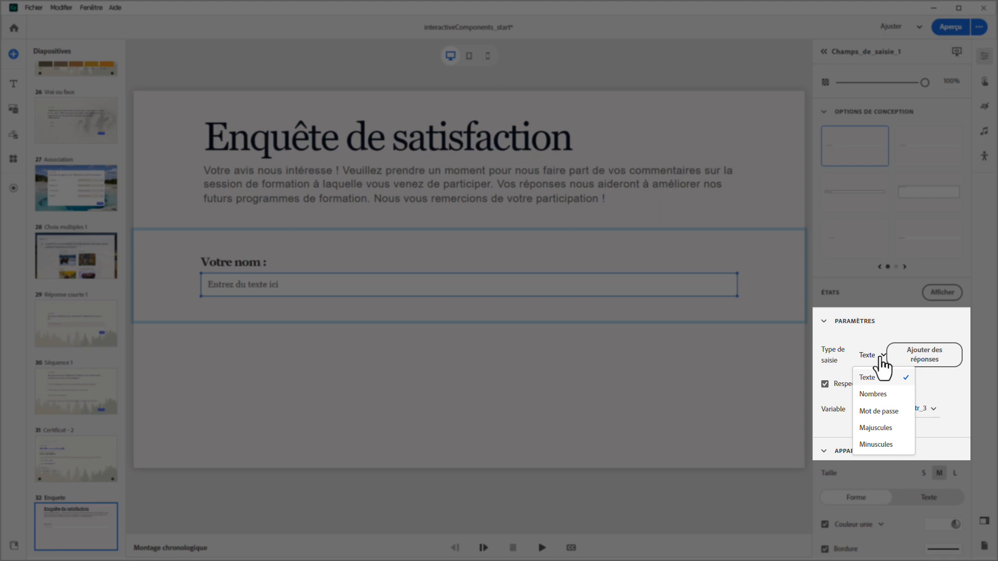
left_click(875, 378)
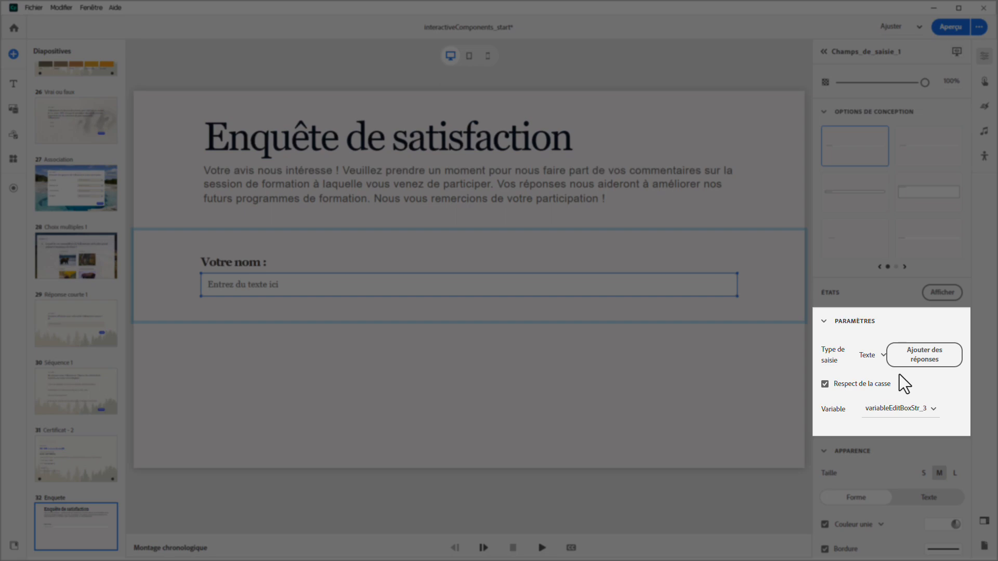
scroll(899, 374, "down", 3)
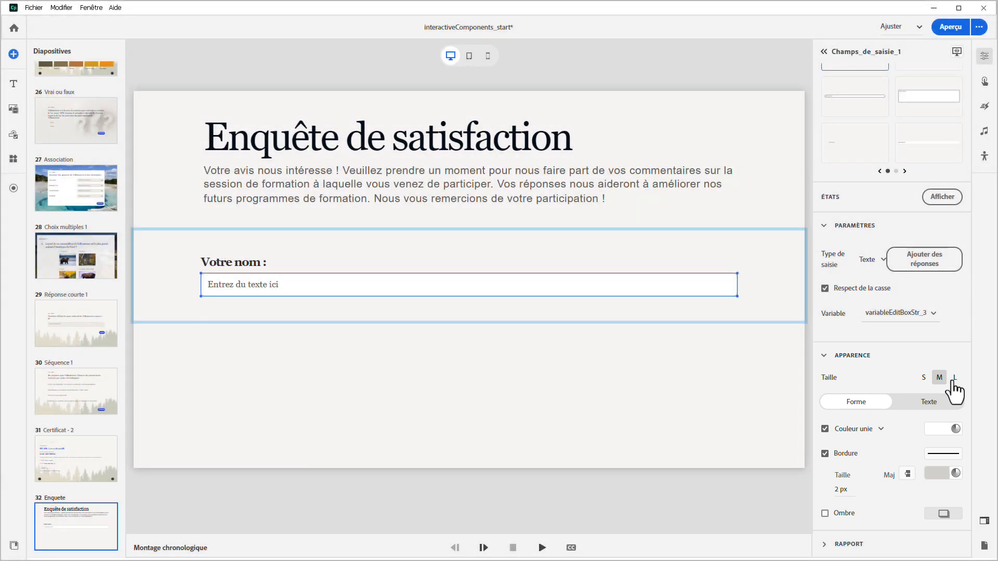
left_click(954, 378)
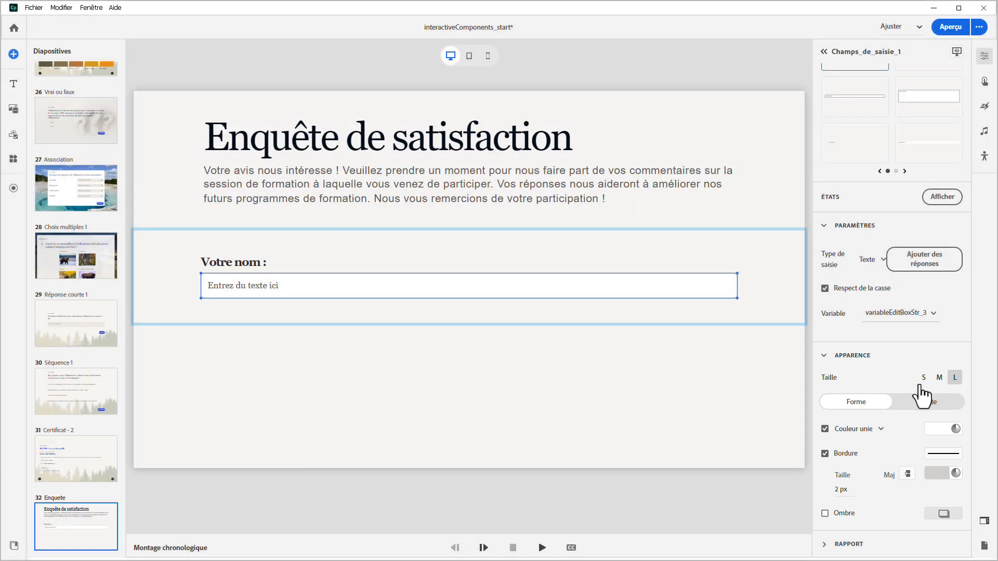
Include the name field in the quiz, exclude it from the total score, and report it to the LMS
left_click(825, 544)
left_click(825, 540)
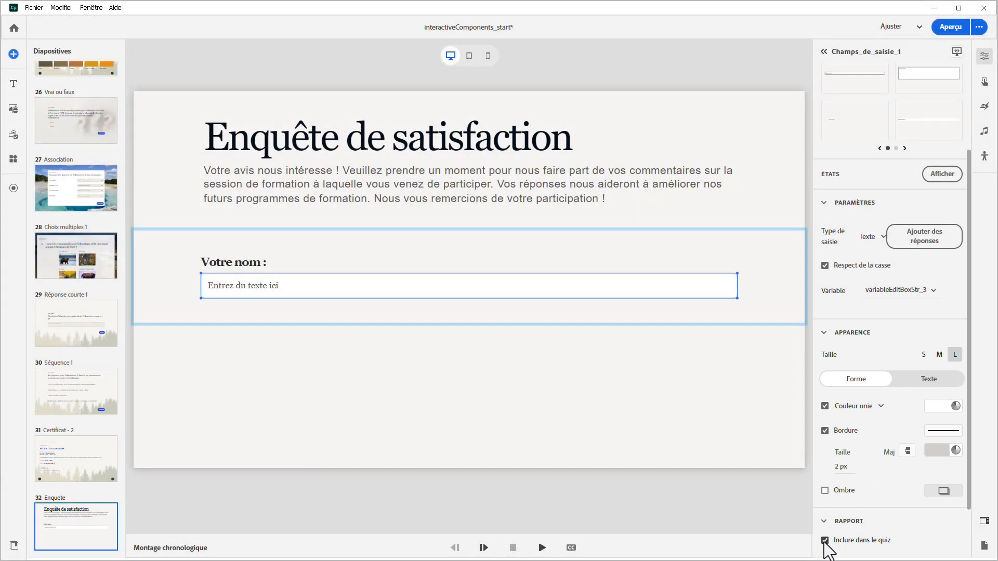
scroll(826, 540, "down", 1)
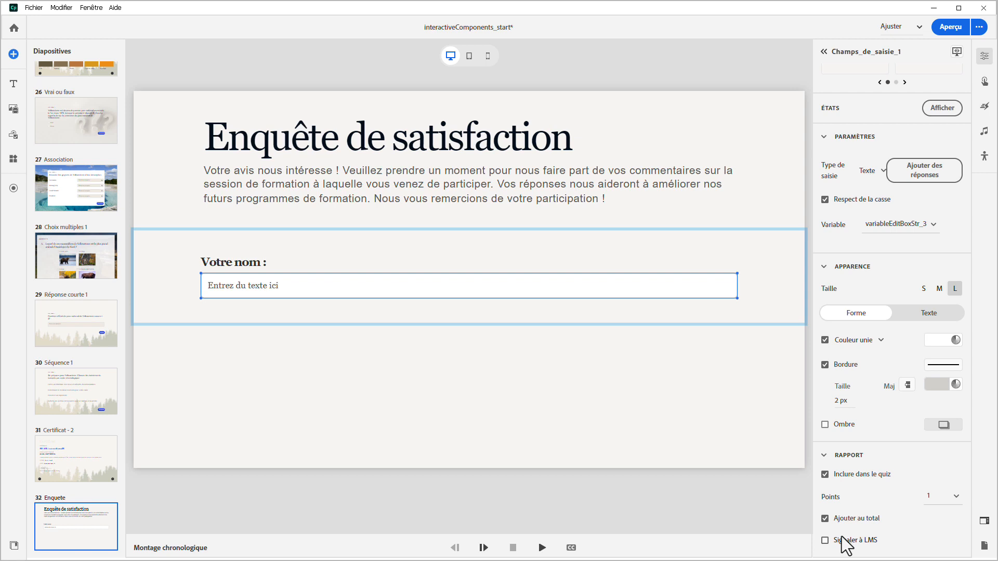
left_click(826, 519)
left_click(825, 540)
scroll(825, 550, "down", 1)
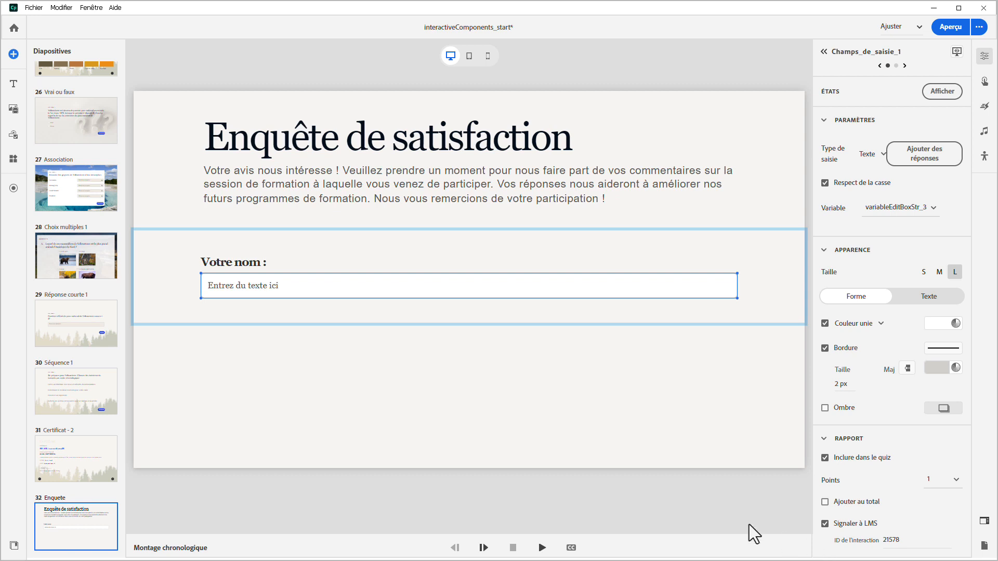
Add a dropdown list block labelled "Dans l'ensemble, comment évaluez-vous ce module de formation ?" below the name field
left_click(18, 136)
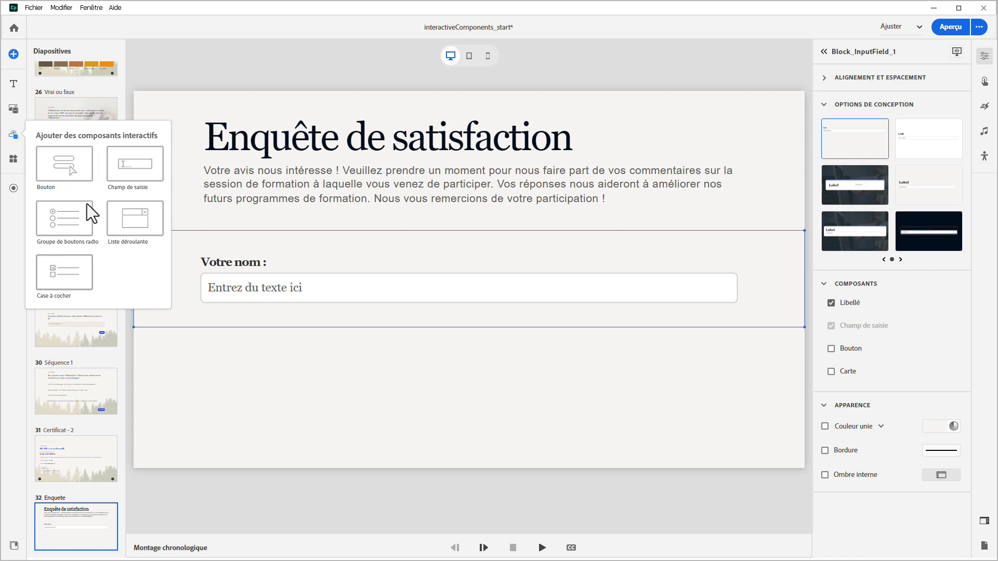
left_click(115, 224)
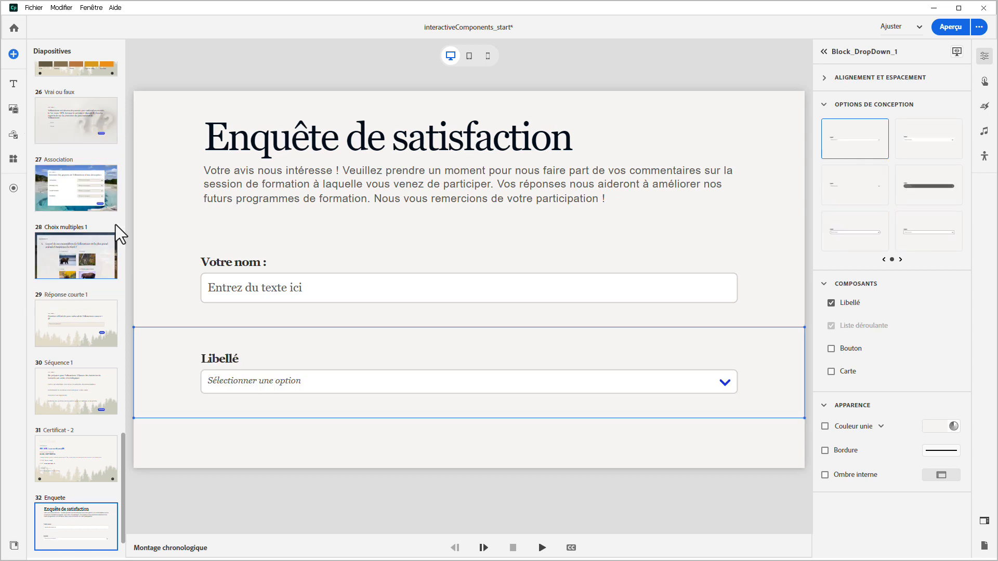
left_click(213, 354)
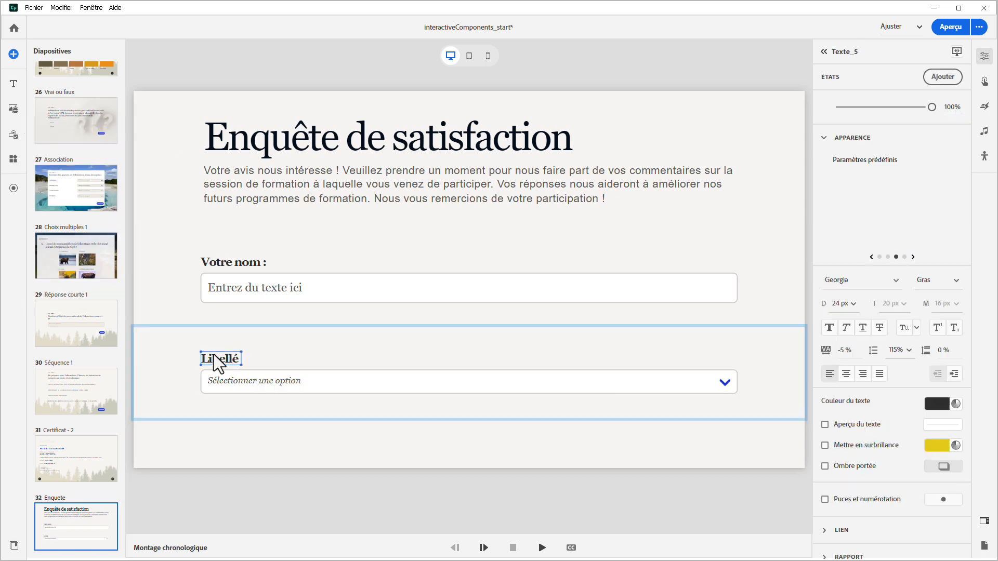
type("Dans l'ensemble, comment évaluez-vous ce module de formation")
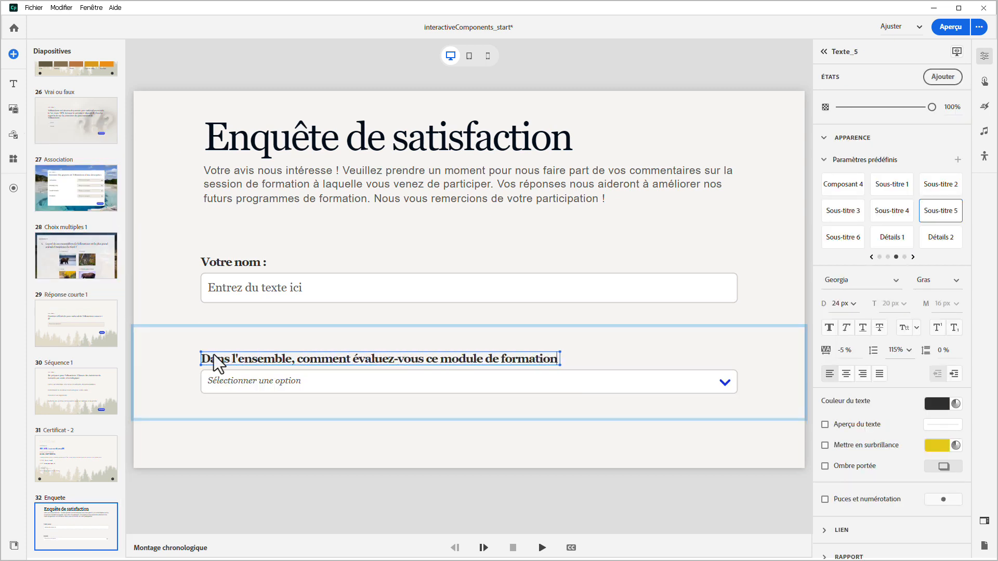
type(" ?")
Open the dropdown list's content for editing and set its number of options to 5
left_click(206, 389)
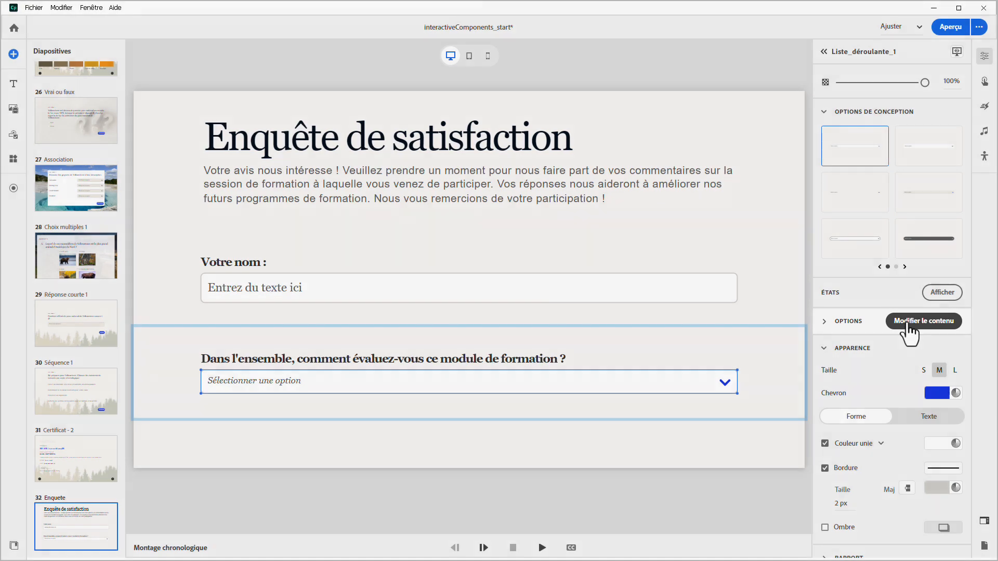
left_click(907, 325)
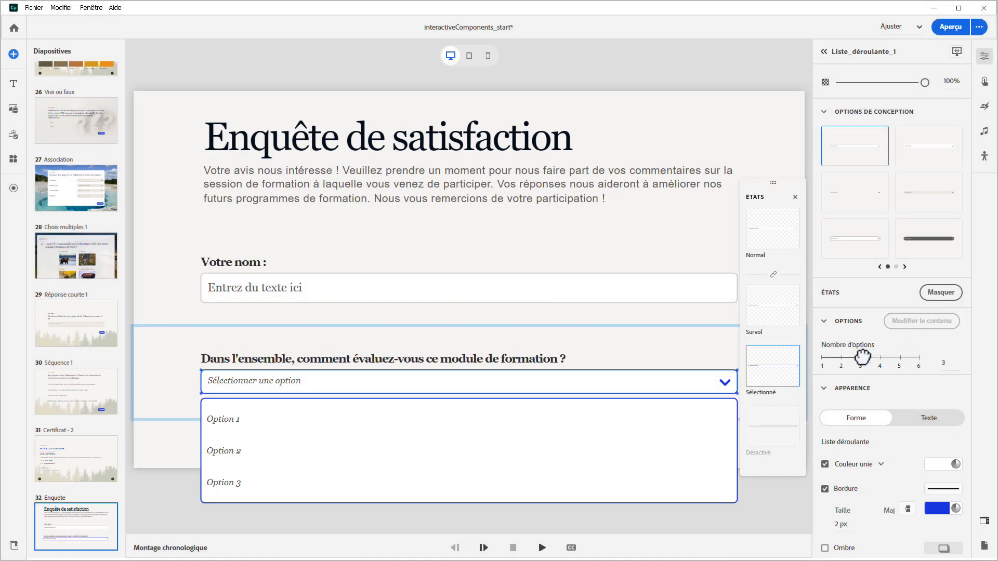
left_click_drag(878, 358, 894, 358)
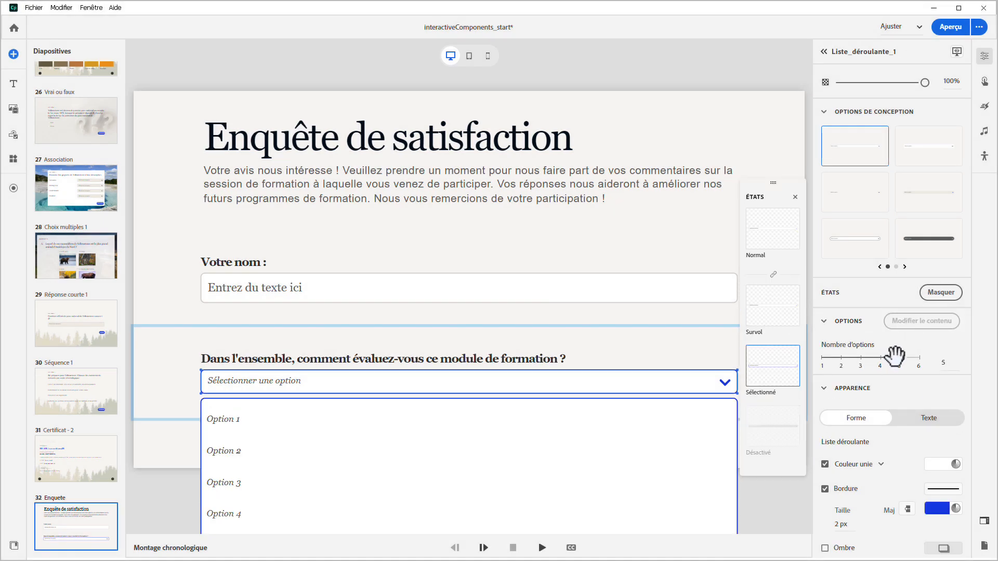
Name the five dropdown options Excellent, Très bien, Bien, Mauvais and Très mauvais
double_click(239, 424)
type("excellent")
double_click(227, 449)
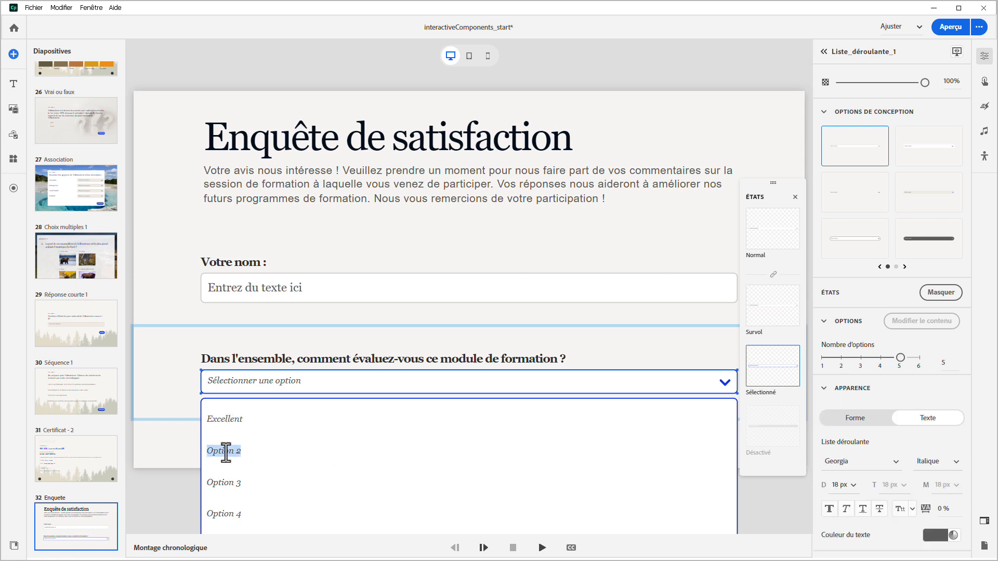
type("Très bien")
double_click(226, 485)
type("Bien")
double_click(223, 513)
type("Mauvais")
scroll(224, 513, "down", 1)
double_click(223, 513)
type("Très mauvais")
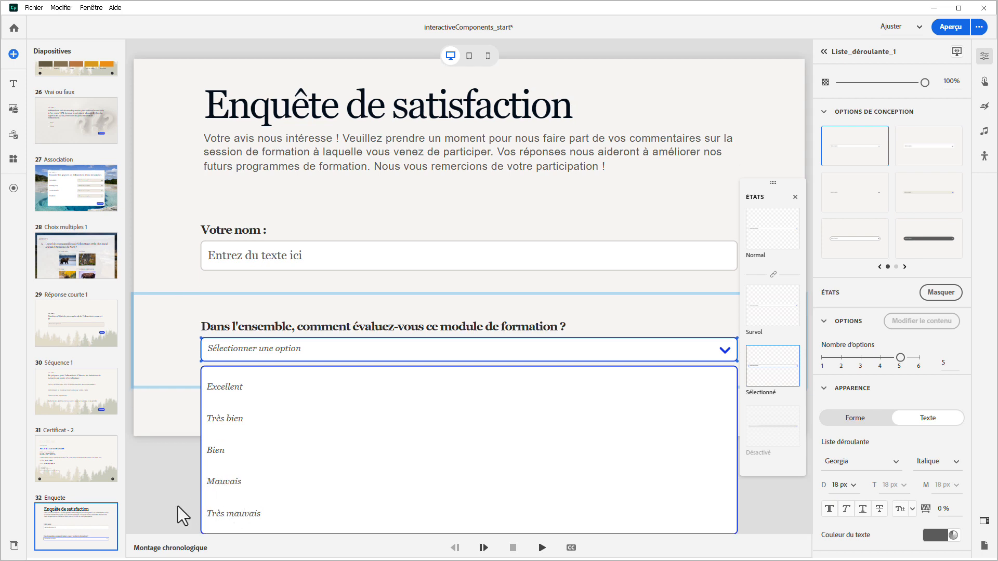
Include the dropdown list in the quiz, exclude it from the total score, and report it to the LMS
scroll(845, 445, "down", 3)
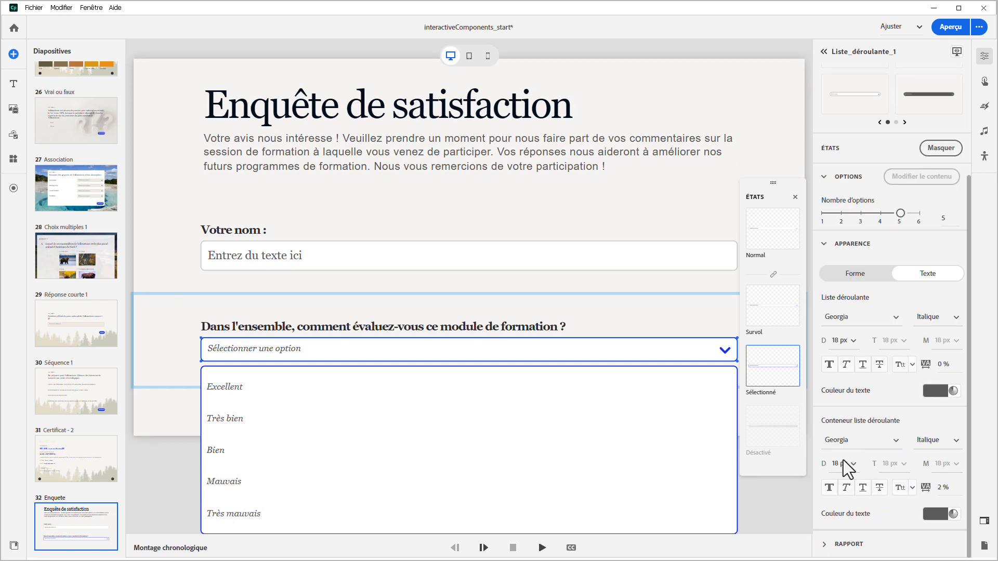
scroll(826, 546, "down", 1)
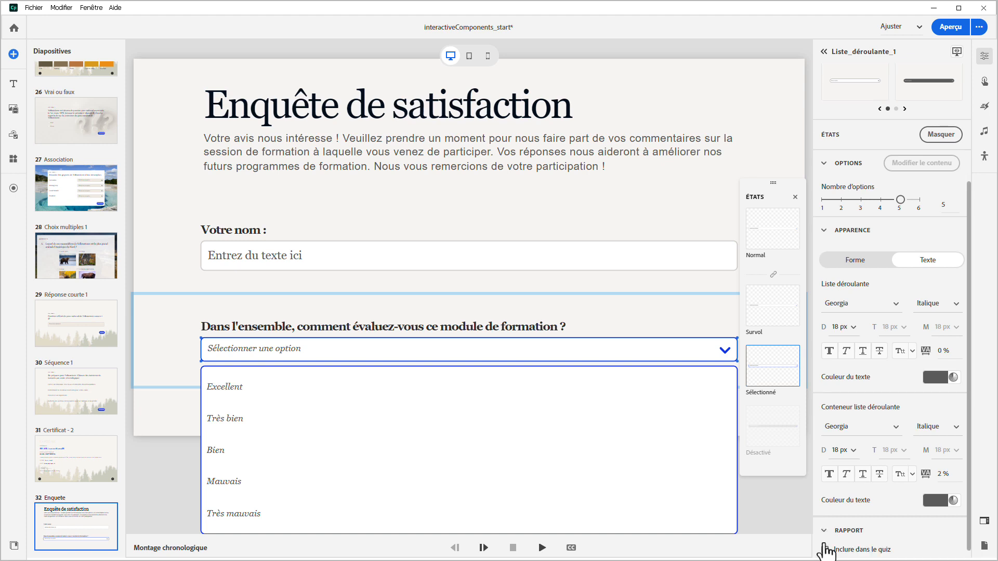
left_click(825, 541)
scroll(826, 546, "down", 3)
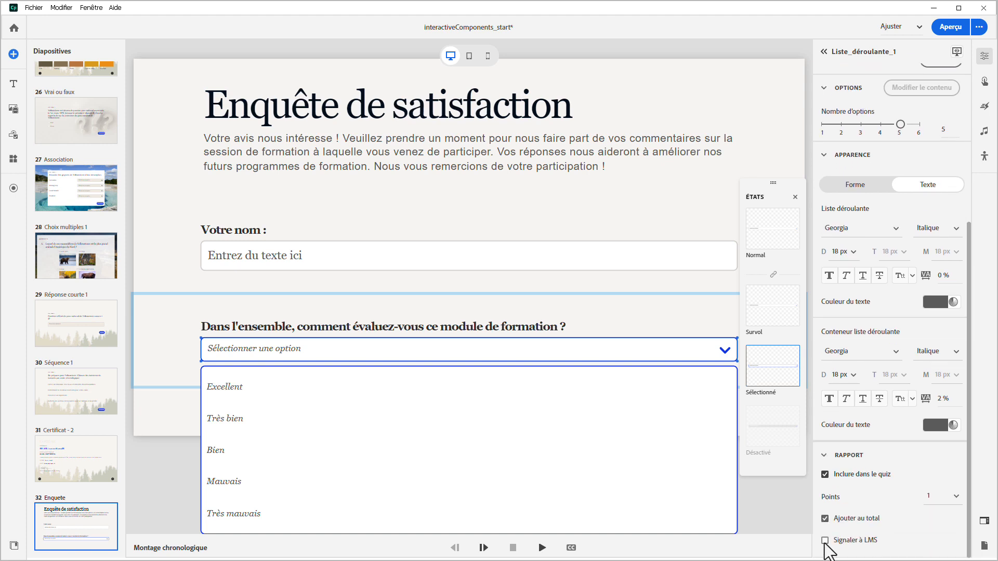
left_click(826, 519)
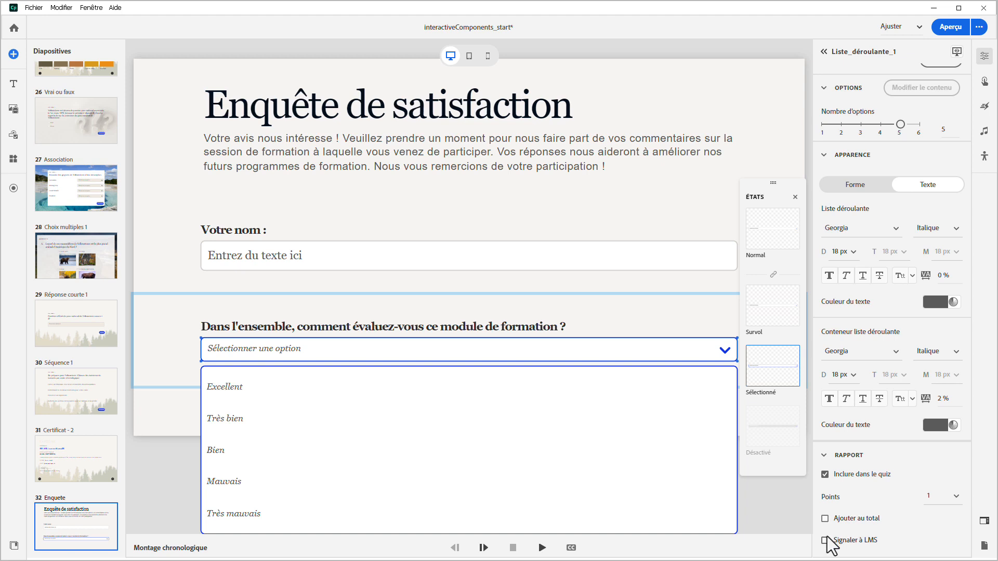
left_click(824, 541)
scroll(837, 538, "down", 1)
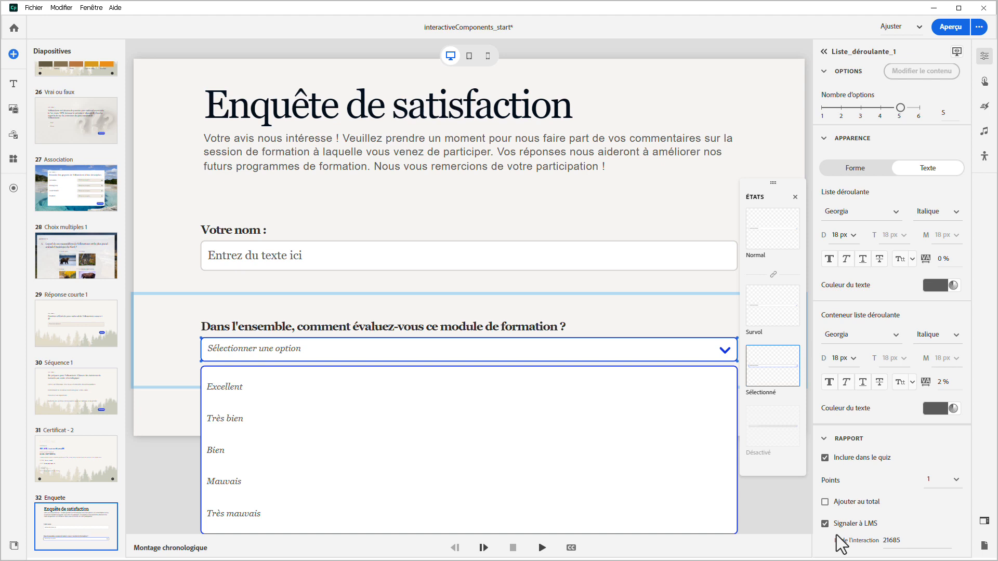
Add a radio button group block labelled "Le rythme du cours était-il bien adapté ?" below the dropdown list
left_click(13, 136)
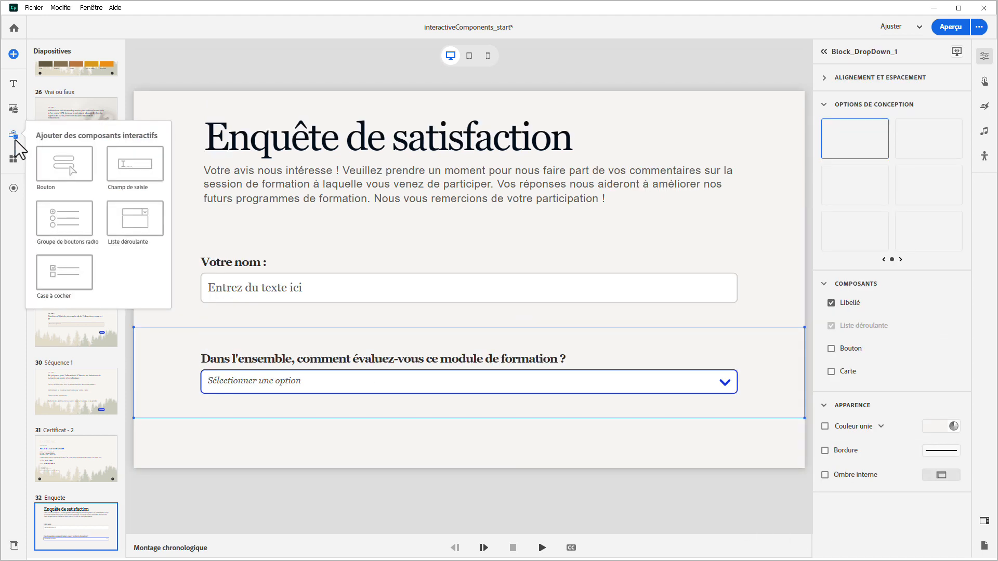
left_click(64, 215)
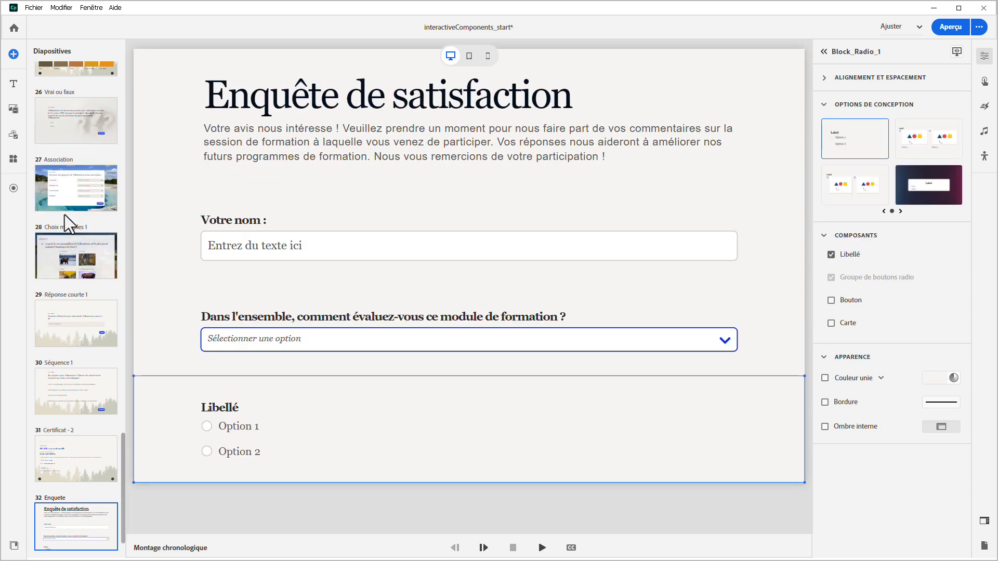
left_click(224, 408)
double_click(224, 407)
type("Le rythme du cours était")
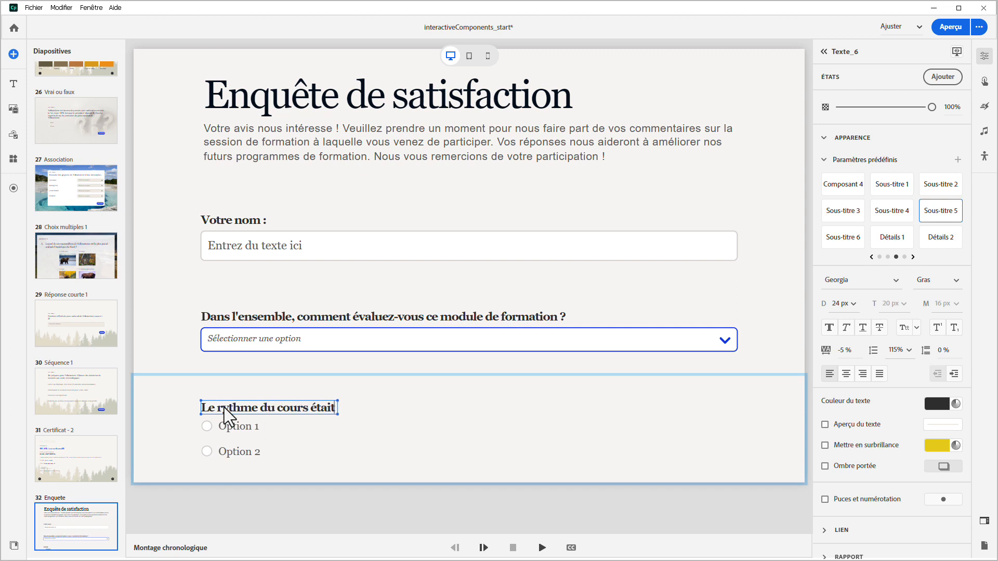
type("-il bien adapté ?")
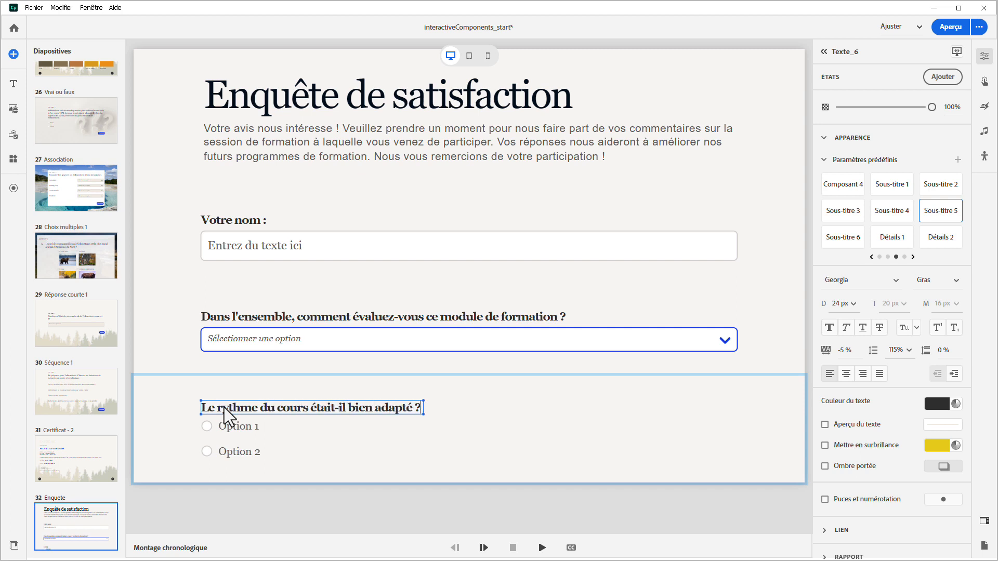
Set the radio button group to 3 buttons with Option 1 as its default selection
left_click(216, 448)
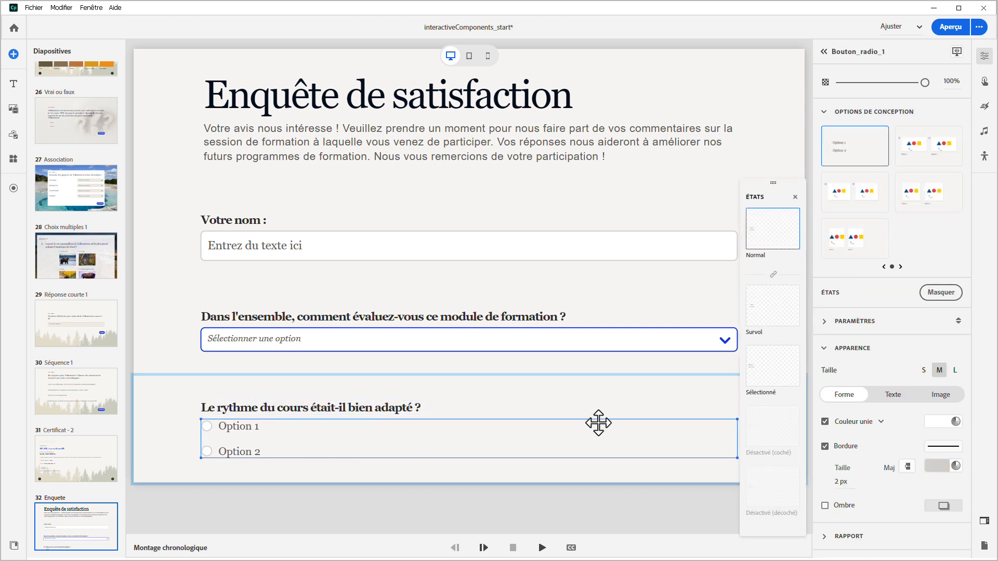
left_click(826, 333)
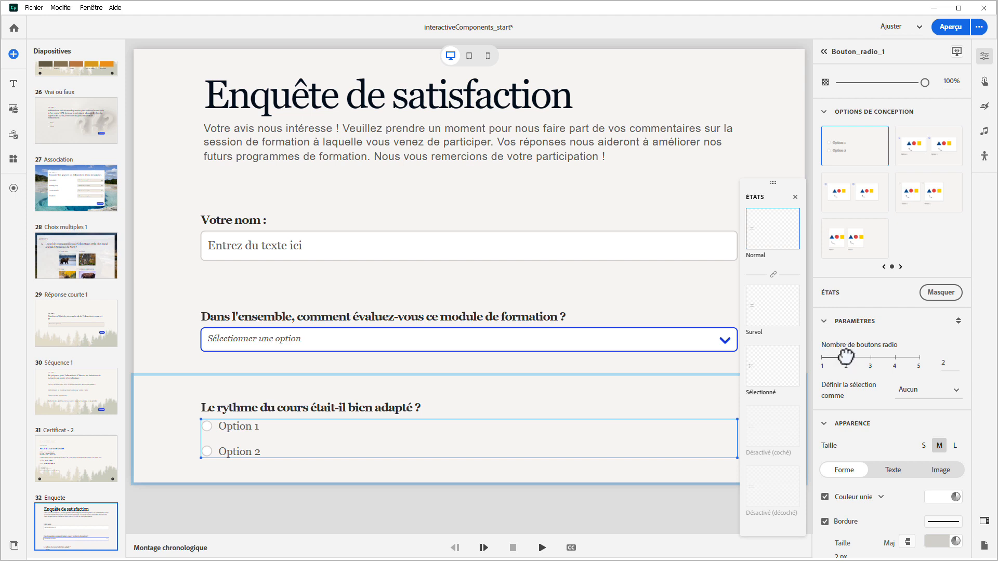
left_click_drag(853, 357, 867, 358)
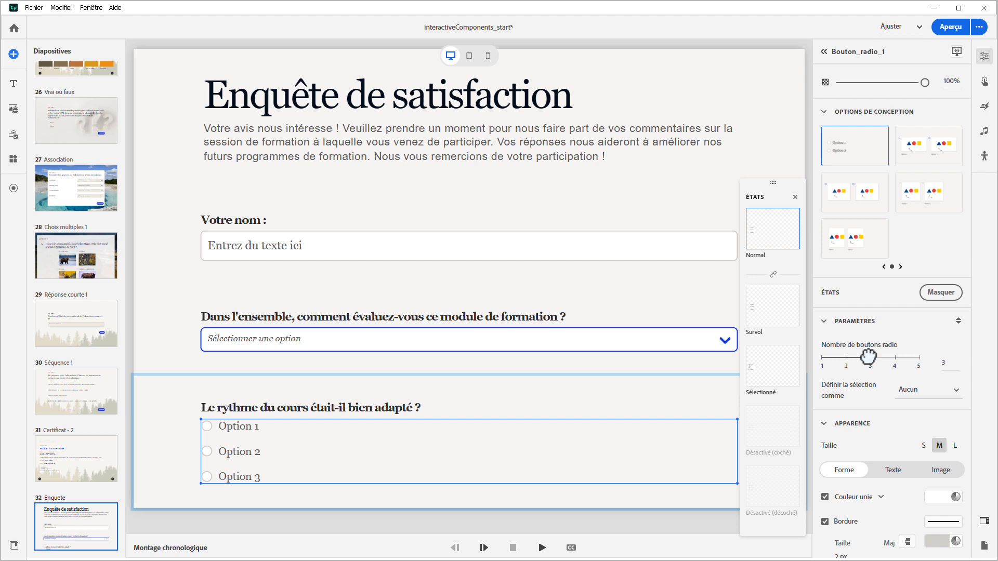
left_click(909, 395)
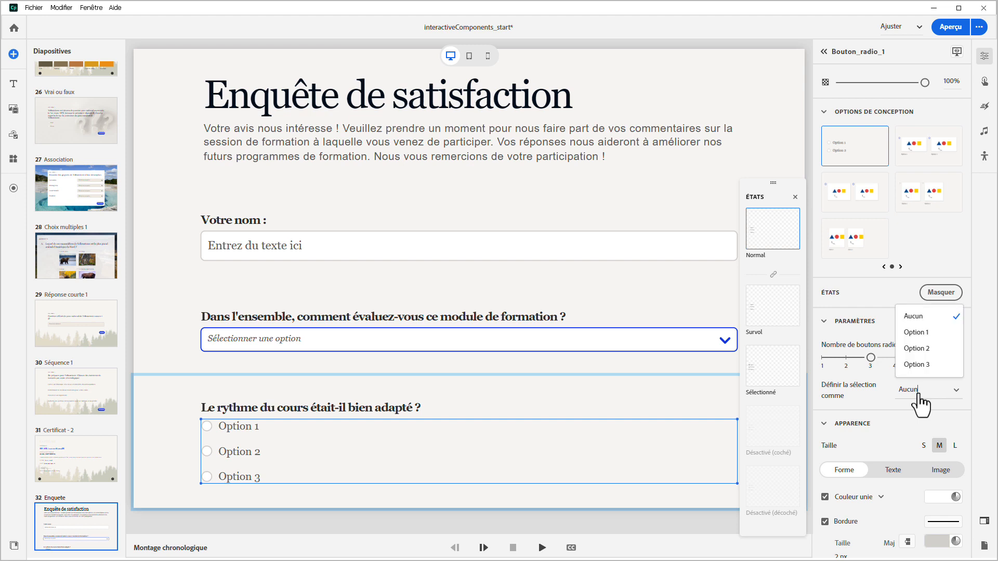
left_click(921, 334)
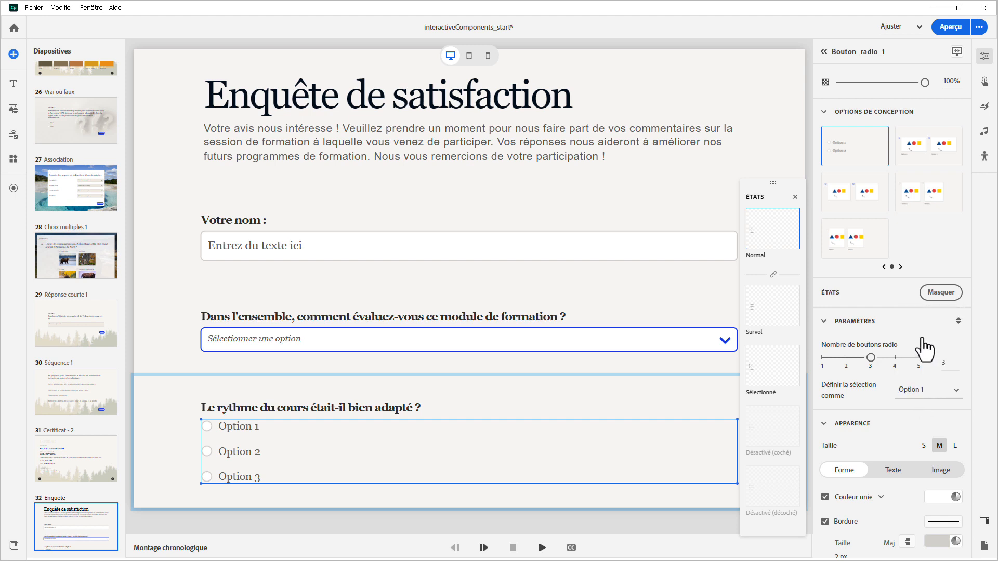
Name the radio options "Oui, le rythme était parfait.", "Non, le cours était trop rapide." and "Non, le cours était trop lent."
double_click(250, 432)
type("Oui, le rythme était parfait.")
double_click(247, 453)
type("Non, le c")
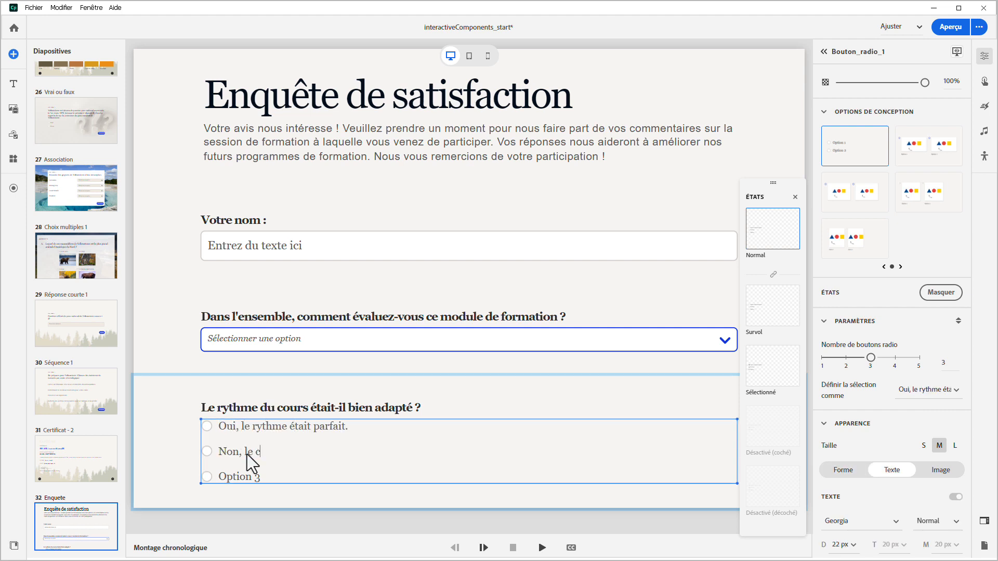
type("ours était trop rapide.")
double_click(249, 478)
type("Non, le cours était trop lent.")
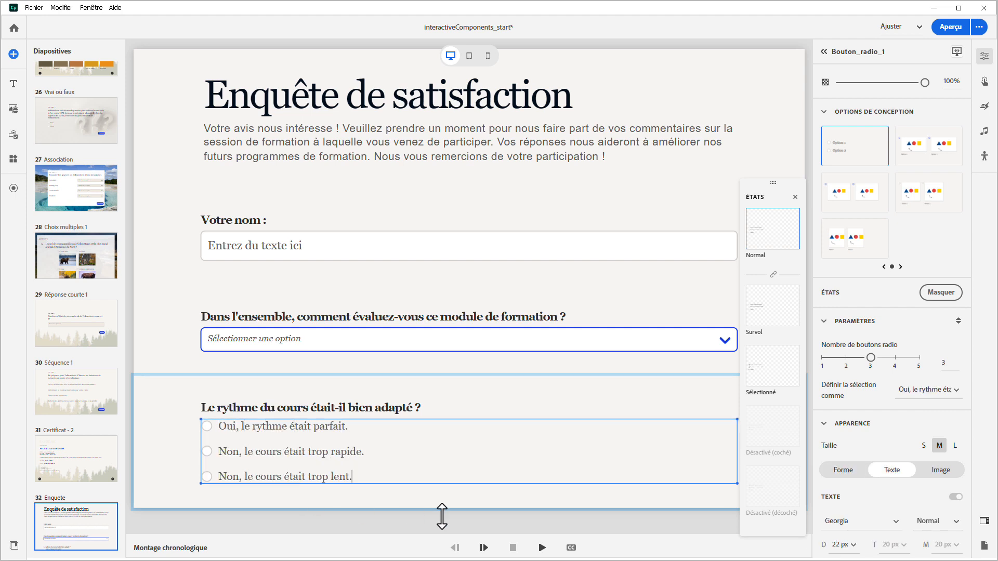
Include the radio button group in the quiz, exclude it from the total score, and report it to the LMS
scroll(858, 470, "down", 2)
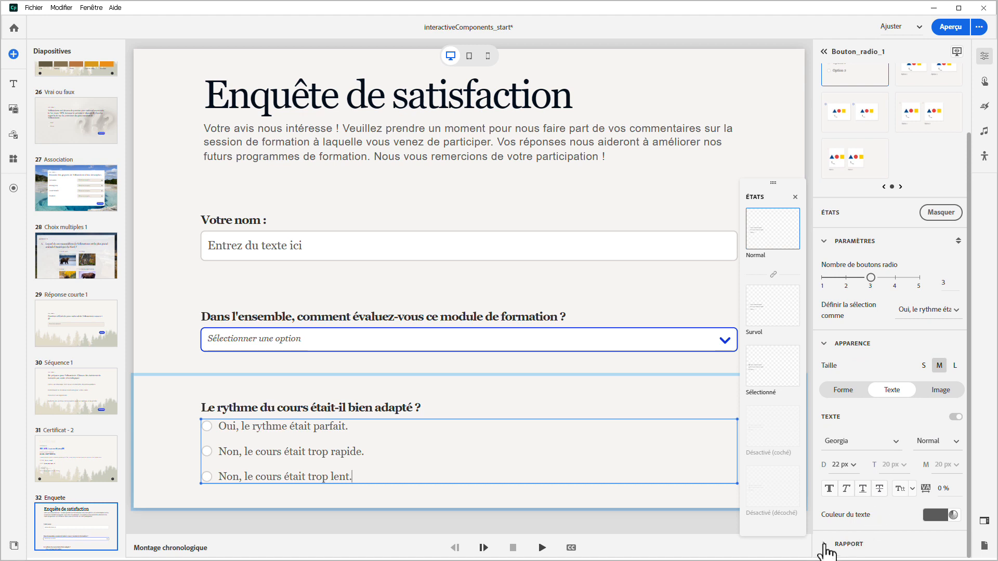
left_click(849, 534)
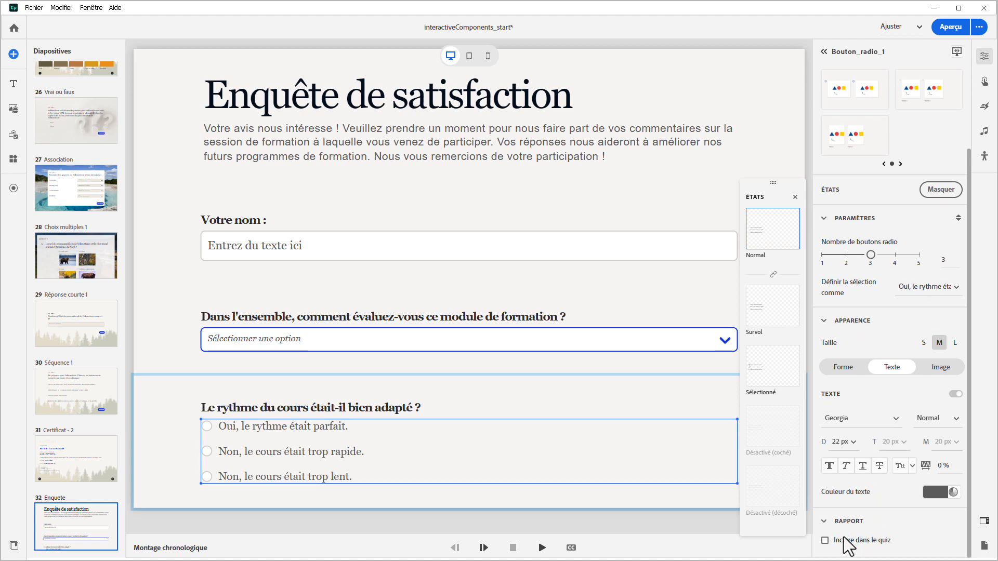
left_click(825, 540)
scroll(845, 532, "down", 2)
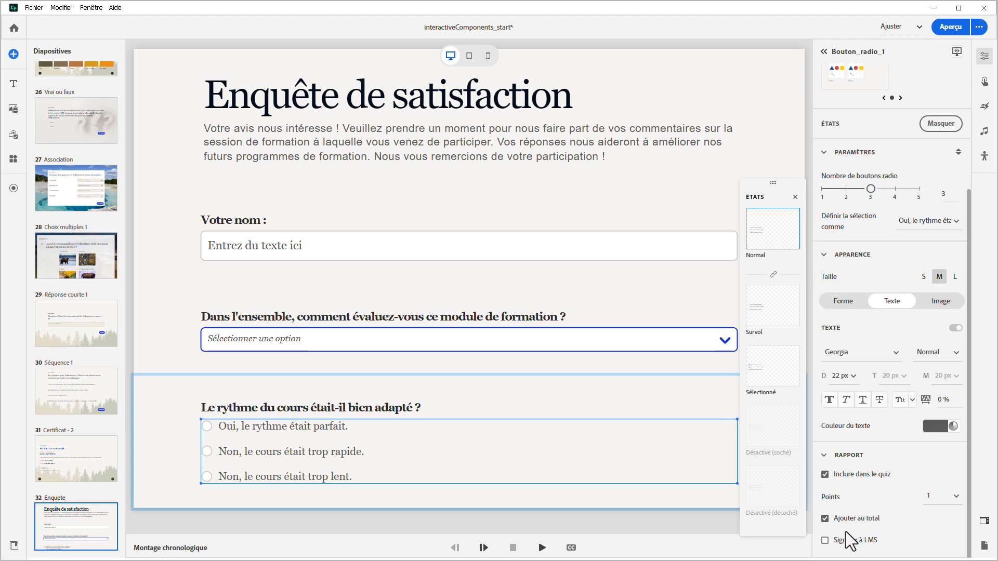
left_click(825, 519)
left_click(825, 541)
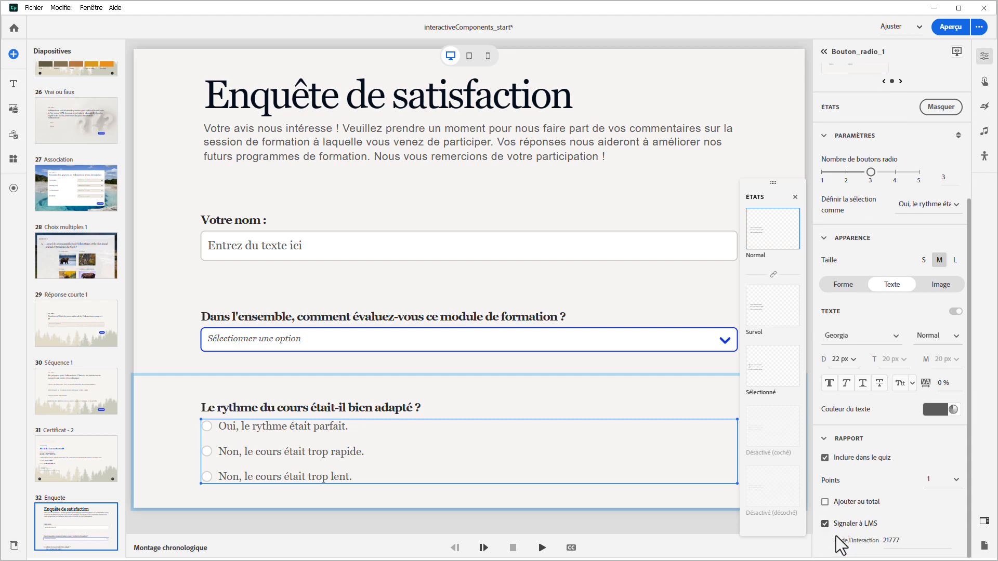
Add a checkbox block labelled "Comment avez-vous entendu parler du parc national de Yellowstone ?" below the radio buttons
left_click(19, 139)
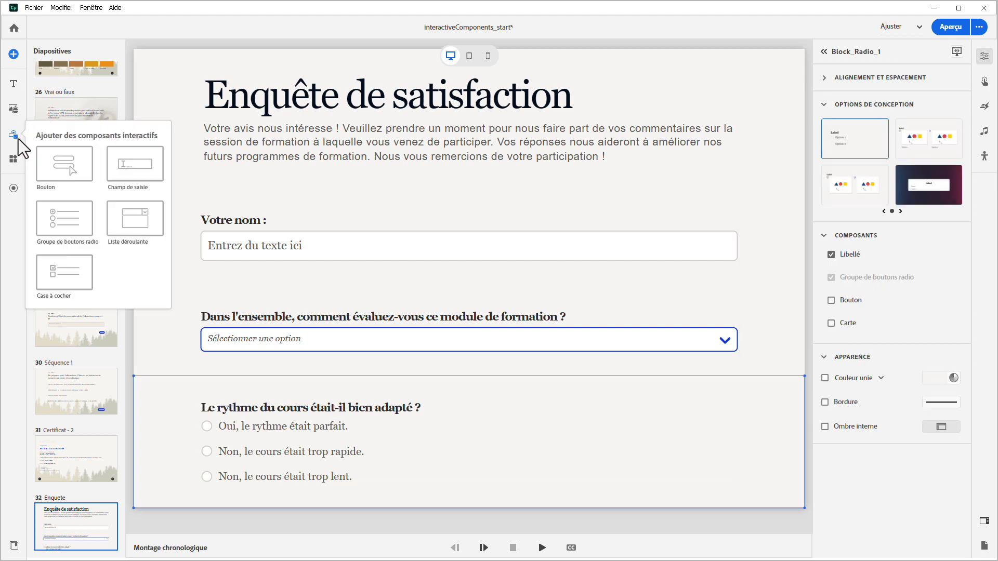
left_click(60, 265)
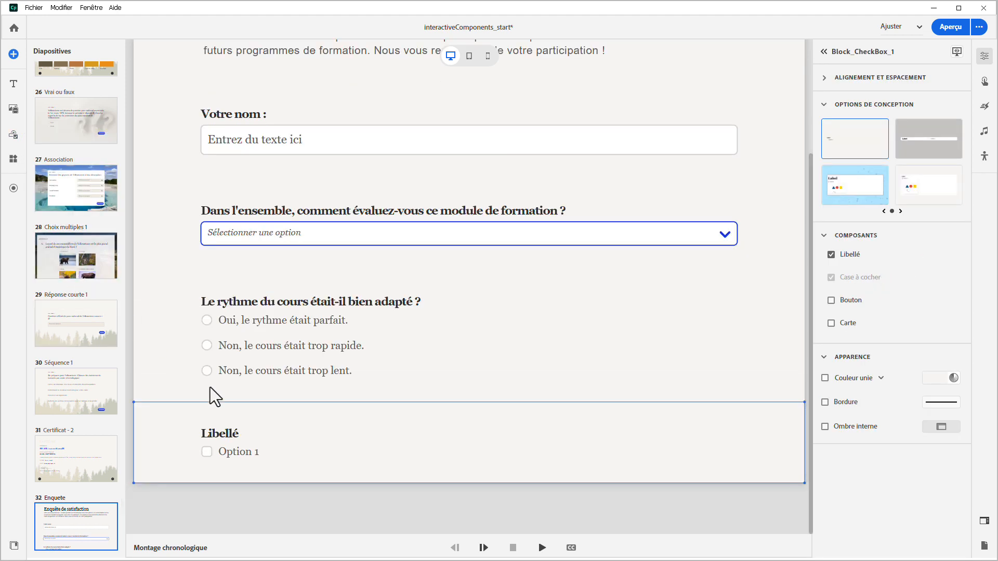
double_click(220, 434)
type("Comment ave")
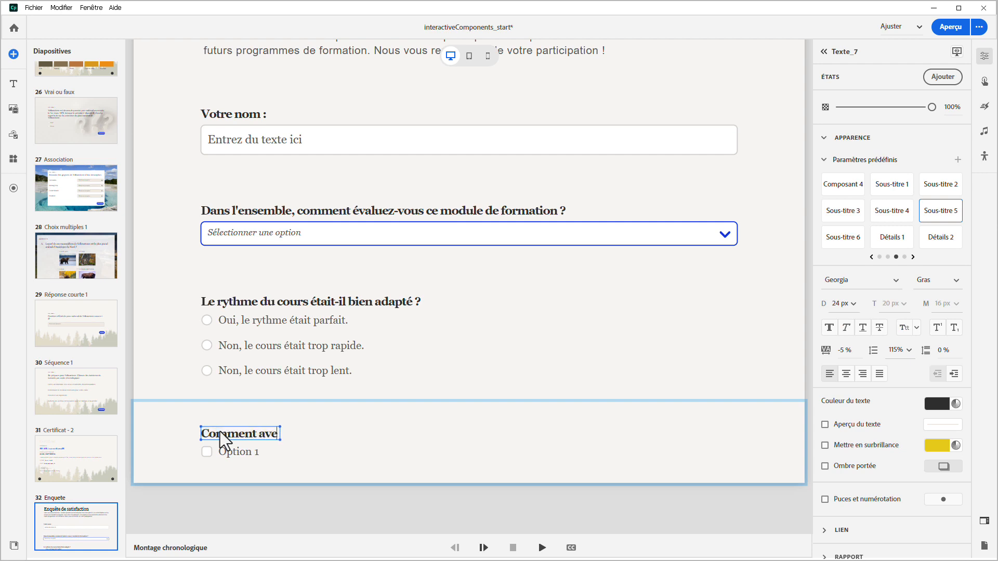
type("z-vous entendu parler du parc national de Yellowstone ?")
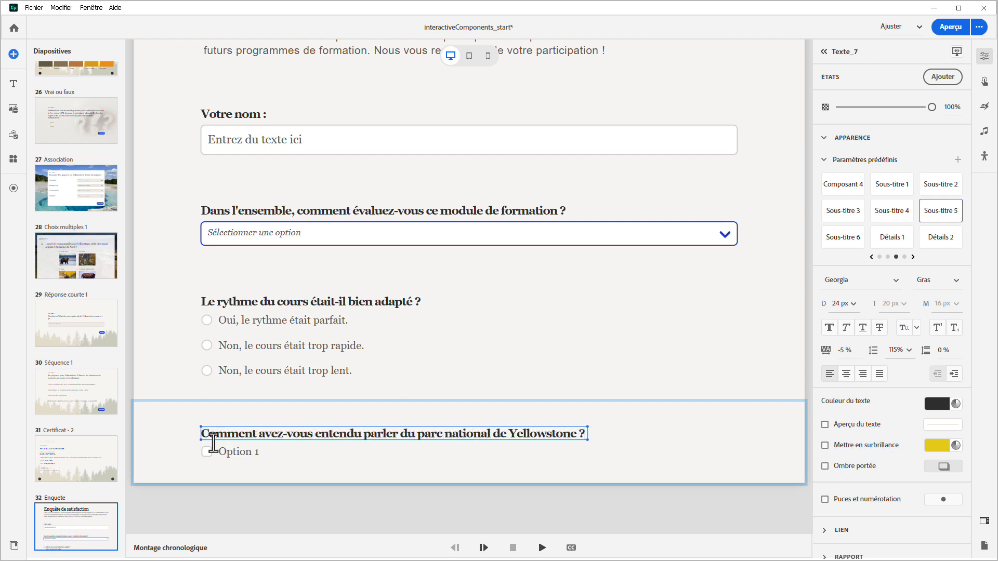
Name the new checkbox option "Médias sociaux"
left_click(210, 456)
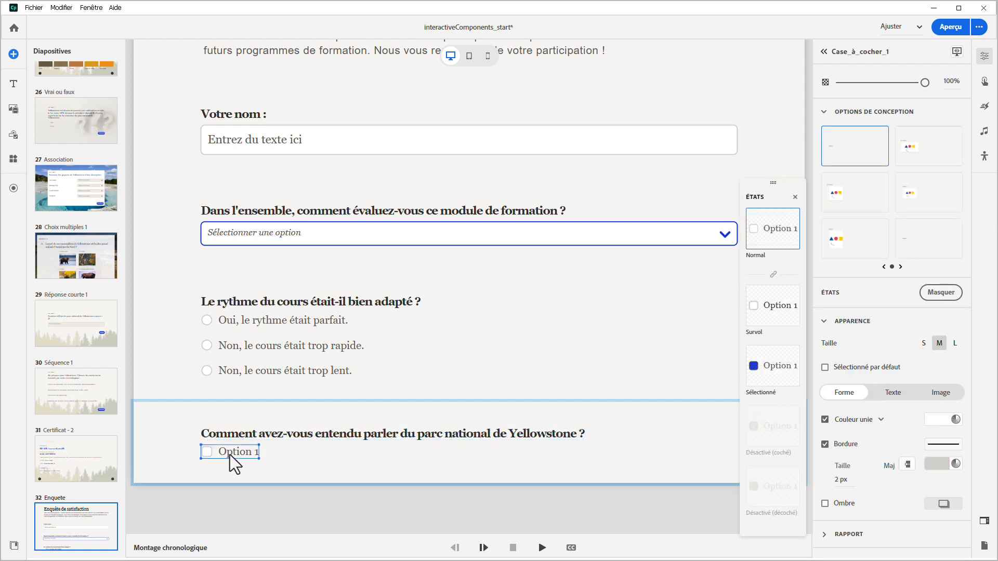
double_click(230, 452)
type("Médias sociaux")
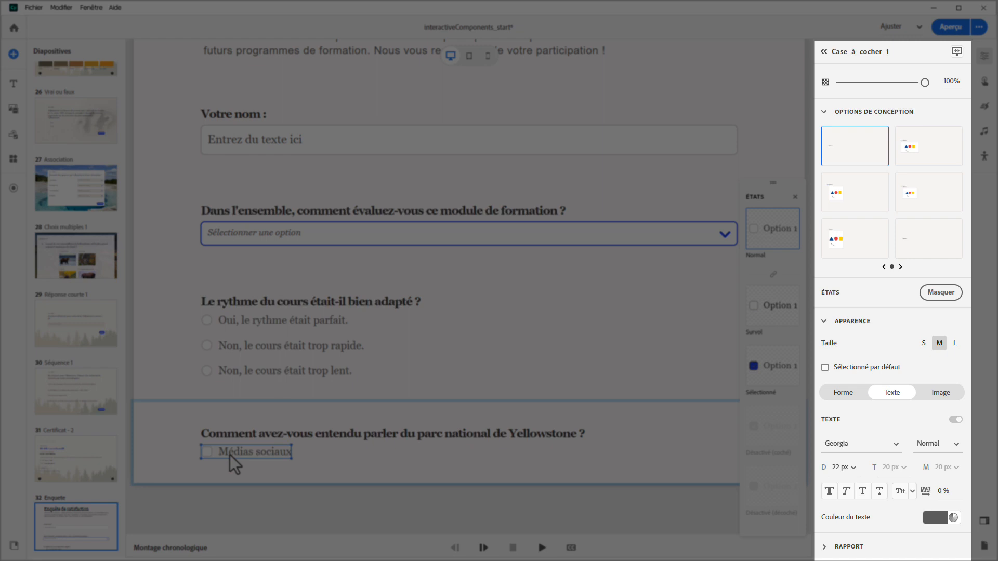
Try out the image option on the Médias sociaux checkbox and switch it back off
left_click(209, 454)
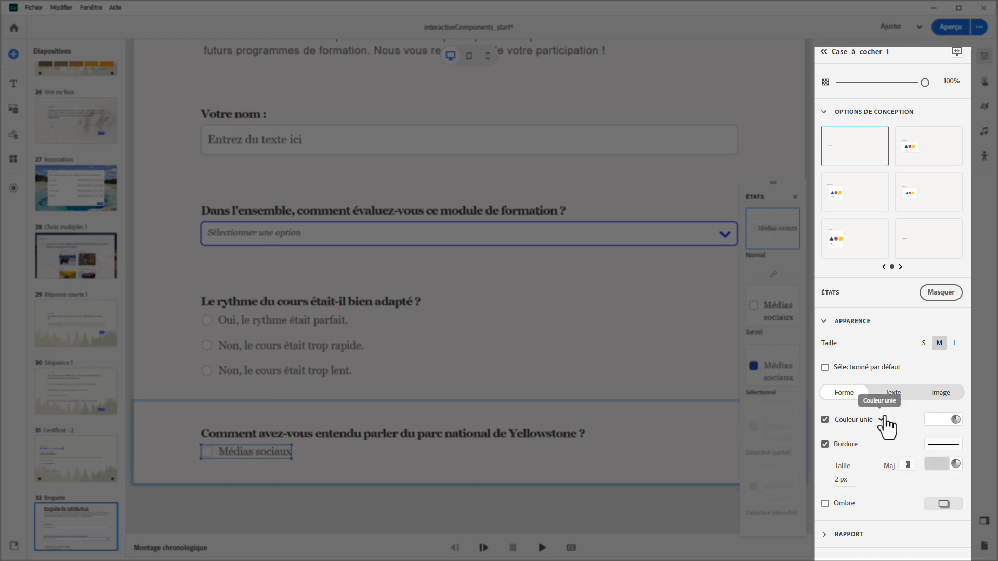
left_click(936, 393)
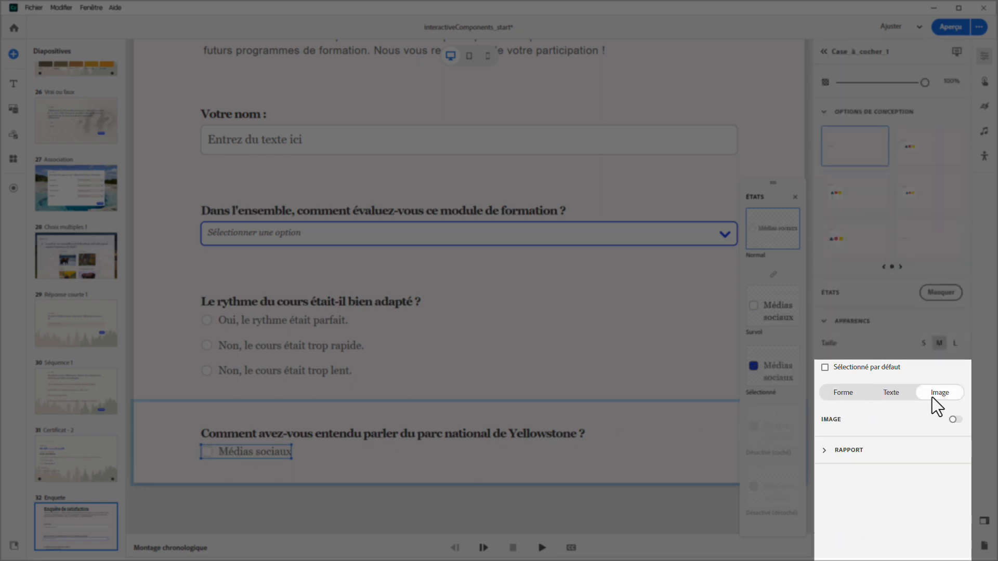
left_click(955, 419)
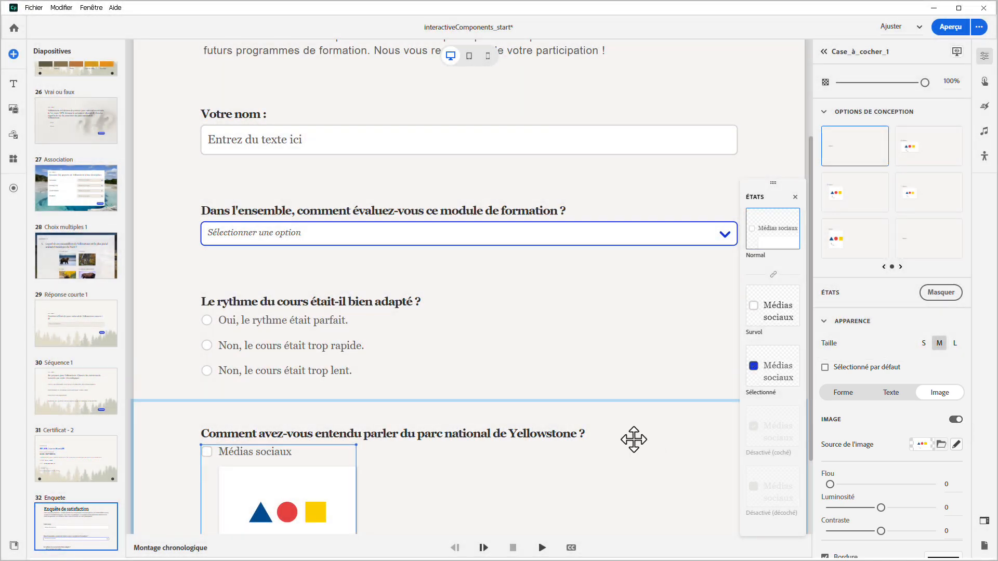
scroll(634, 439, "down", 1)
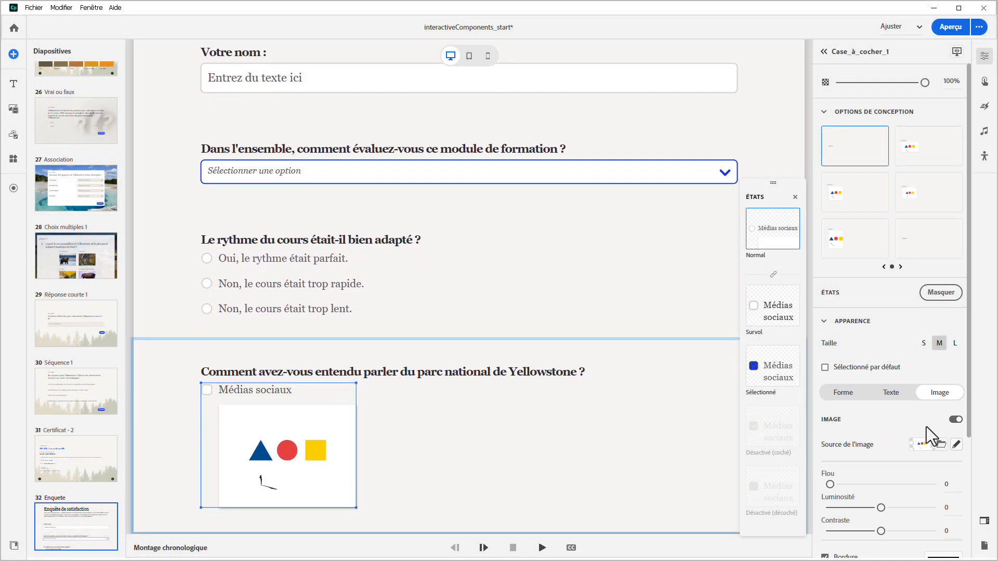
left_click(953, 420)
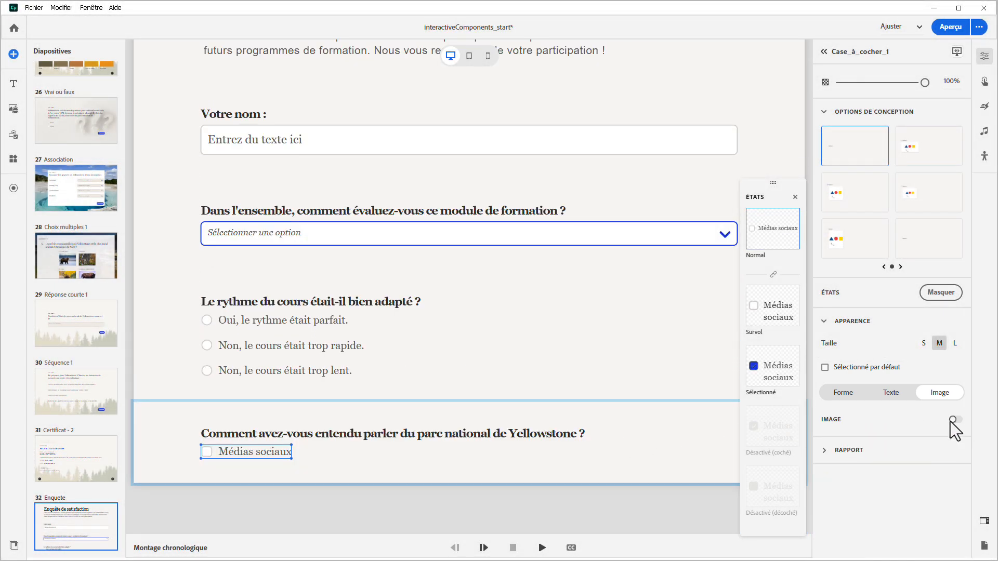
Include the Médias sociaux checkbox in the quiz, exclude it from the total score, and report it to the LMS
left_click(825, 450)
left_click(826, 468)
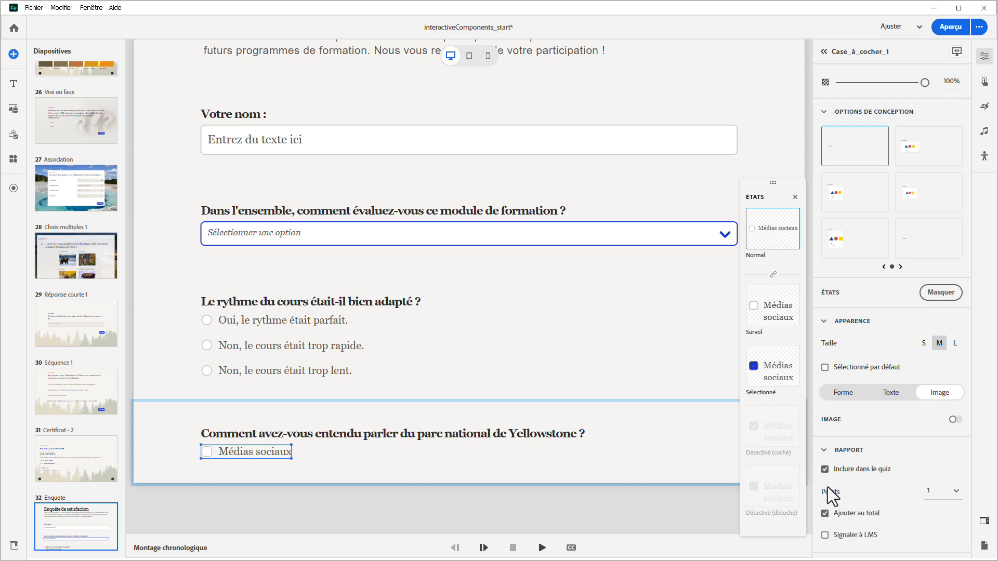
left_click(825, 535)
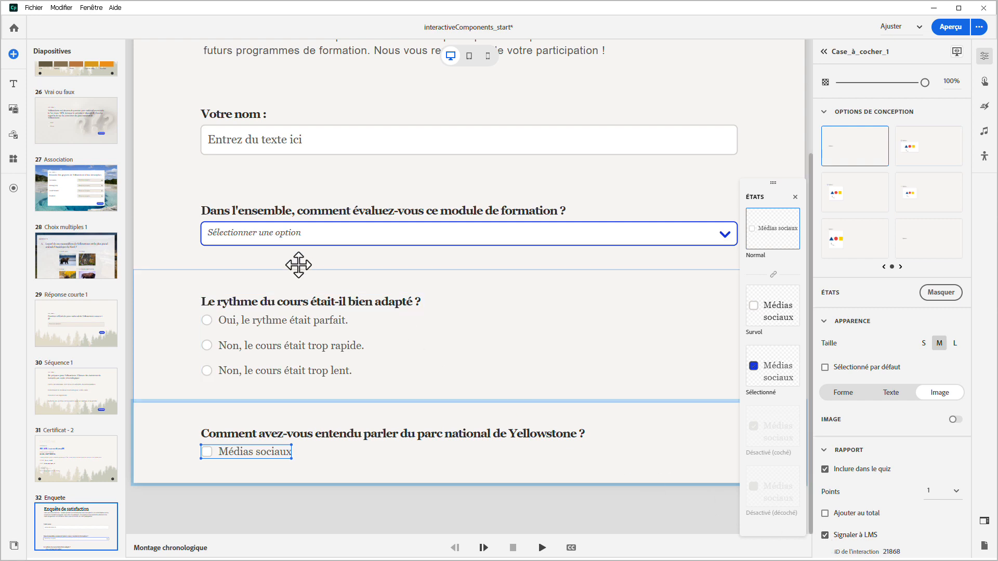
Add a second checkbox block below Médias sociaux and remove its label component
left_click(13, 132)
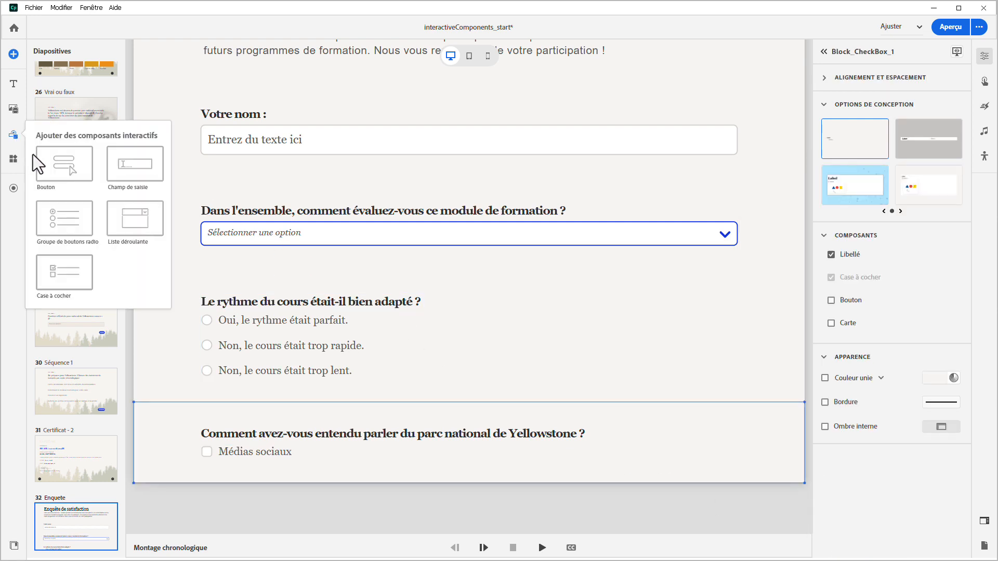
left_click(65, 271)
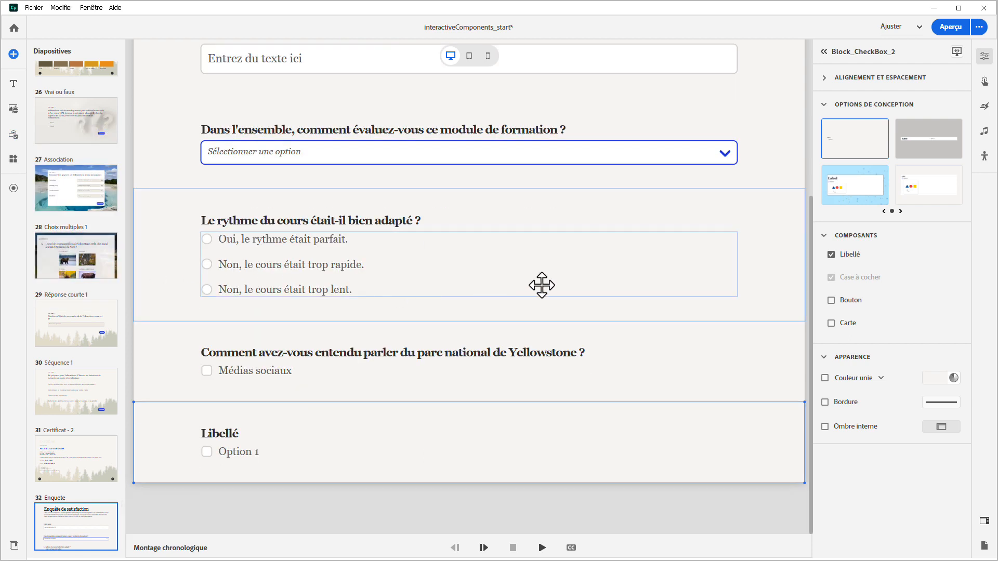
left_click(831, 254)
Name the second checkbox "Bouche à oreille" and set it to count in the quiz, stay out of the total, and report to the LMS
double_click(235, 452)
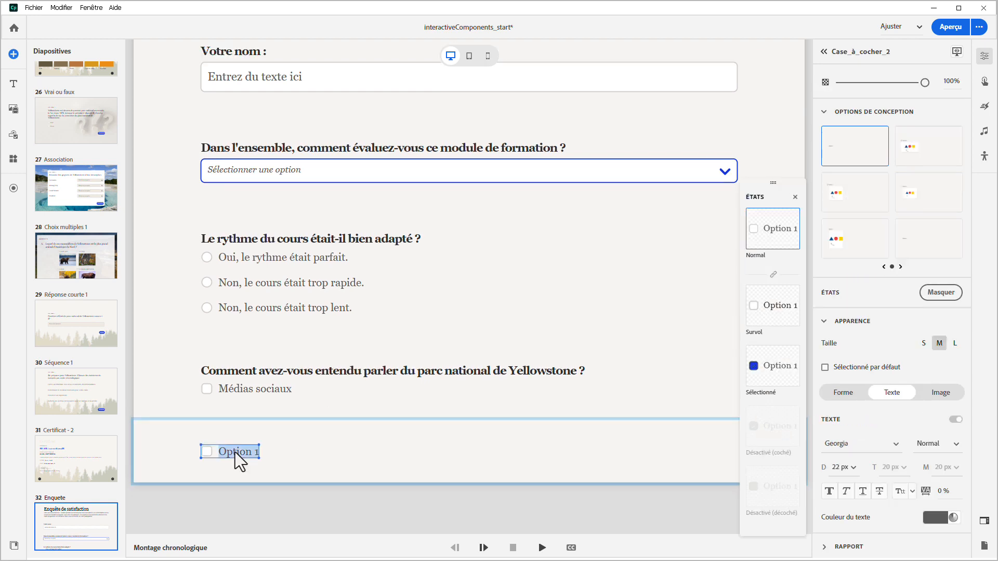
type("Bouche à oreille")
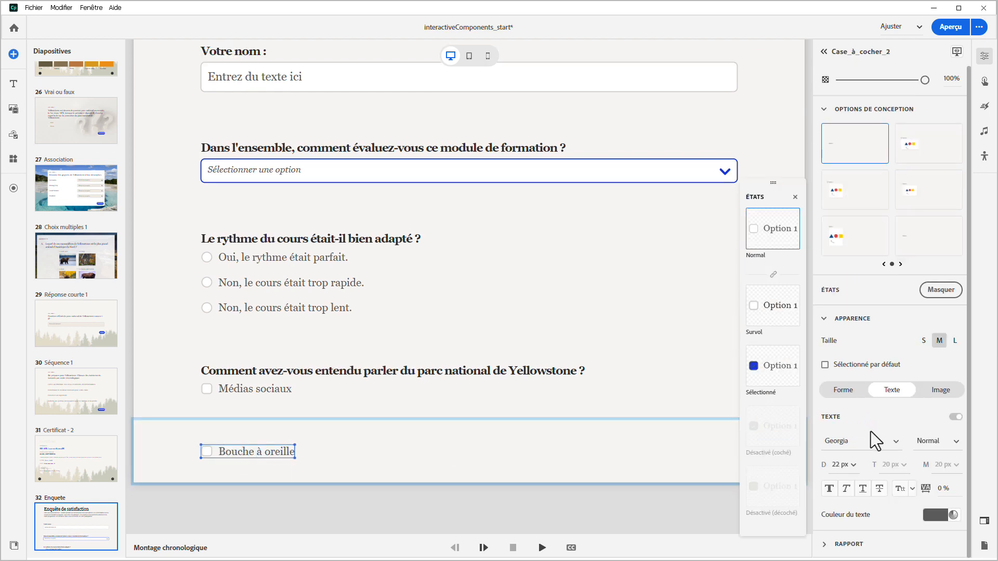
left_click(834, 546)
scroll(842, 538, "down", 2)
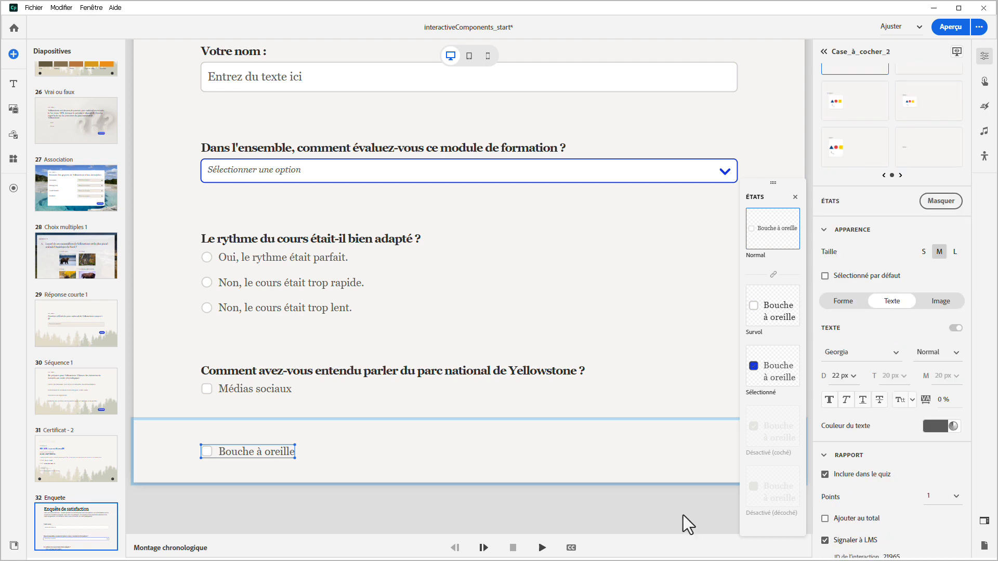
Add a third checkbox block below Bouche à oreille and remove its label component
left_click(14, 137)
left_click(55, 256)
left_click(831, 254)
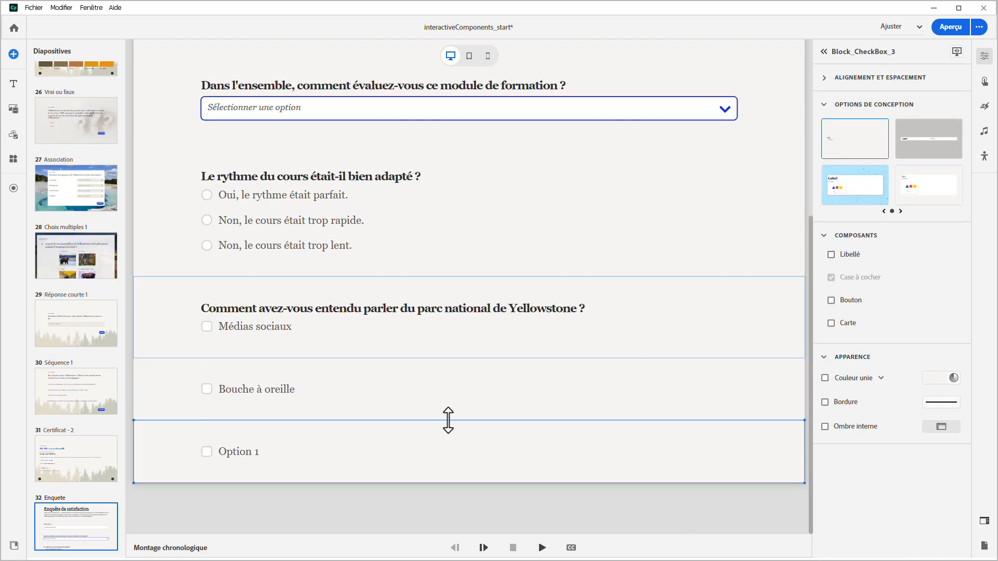
Name the third checkbox "Journaux et magazines", include it in the quiz, exclude it from the total, and report it to the LMS
left_click(257, 459)
type("Journau")
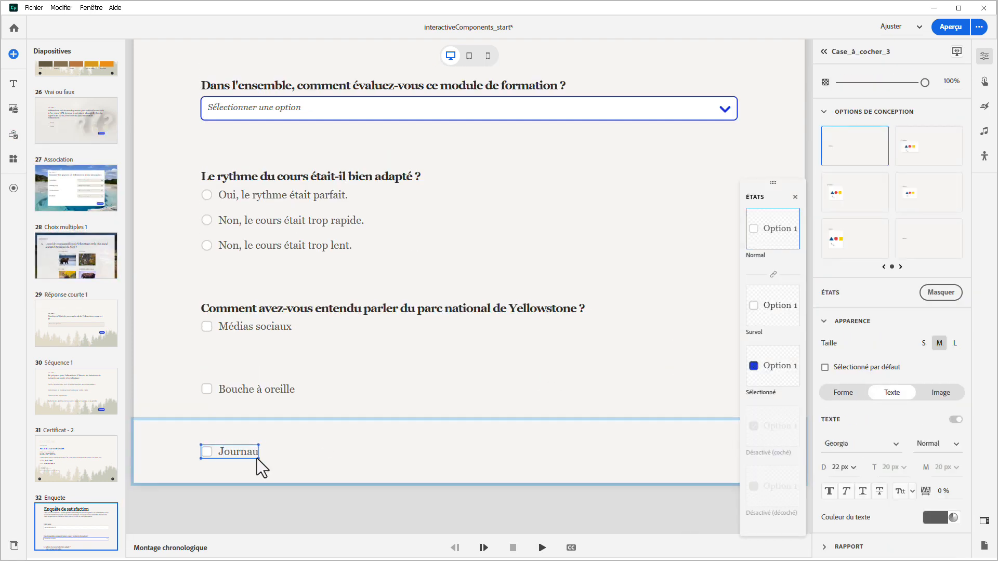
type("x et magazines")
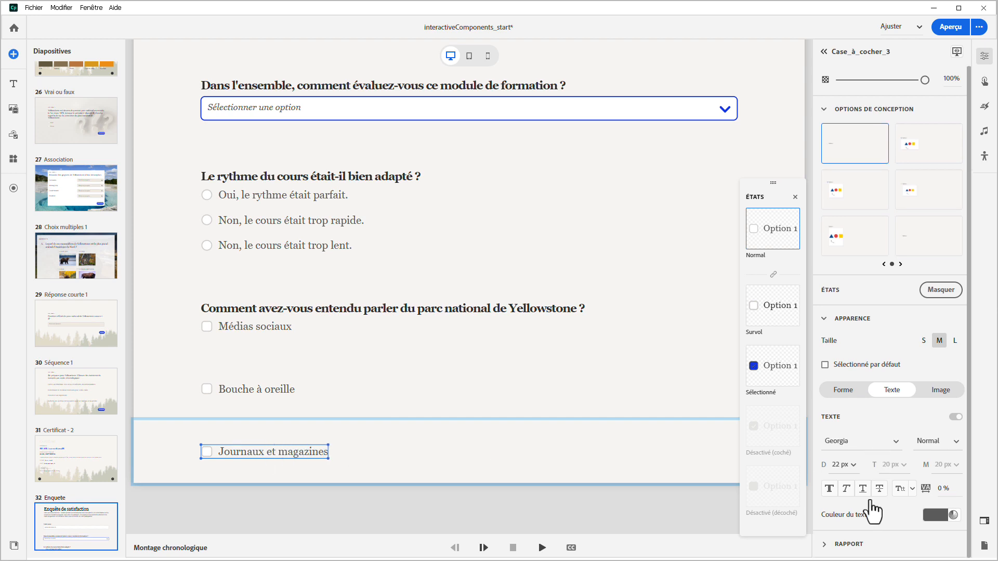
scroll(873, 507, "down", 4)
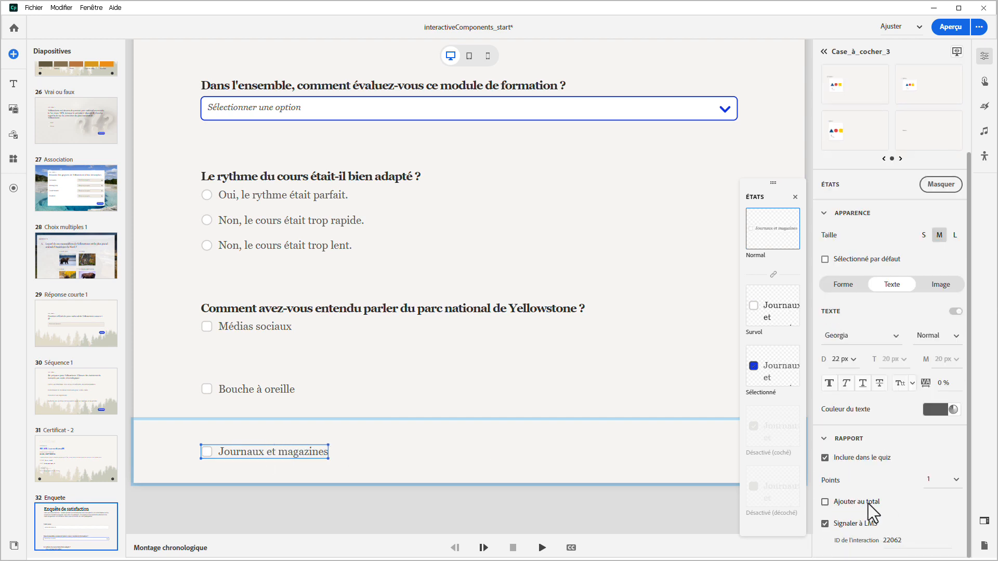
Add a fourth checkbox block below Journaux et magazines without its label component
left_click(14, 134)
left_click(63, 272)
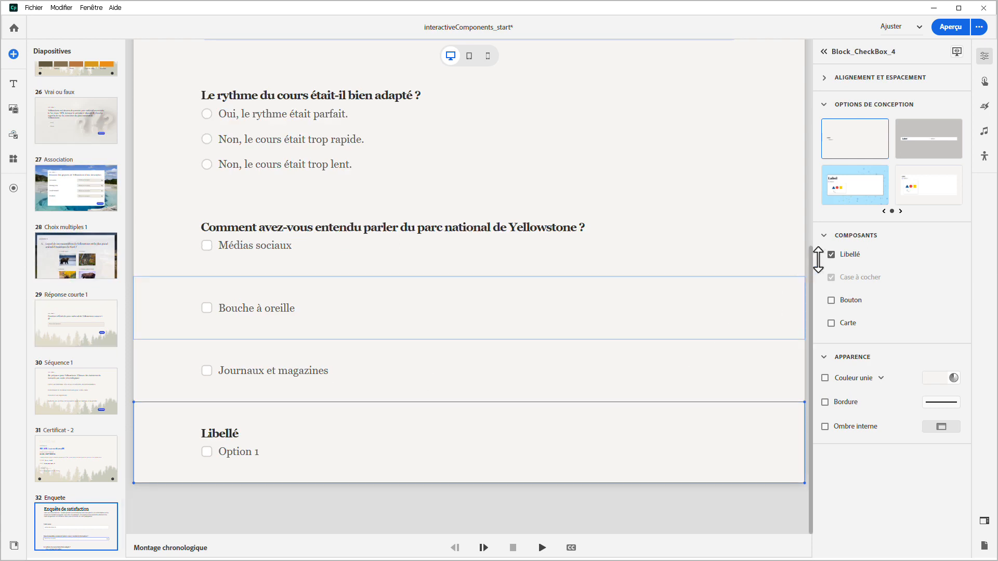
left_click(831, 254)
Name the fourth checkbox "Publicités télévisées" and include it in the quiz
left_click(241, 456)
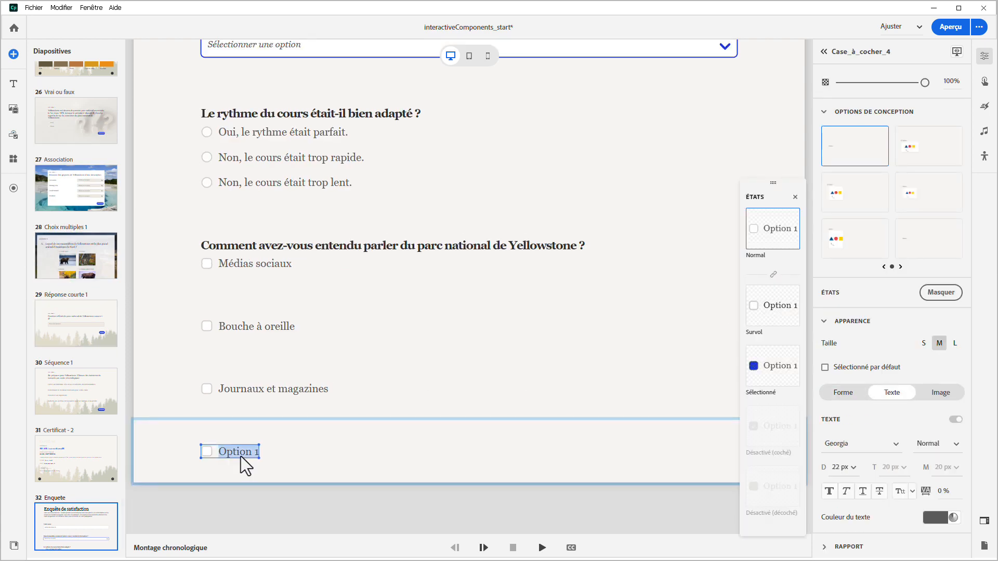
type("Publicités télévisées")
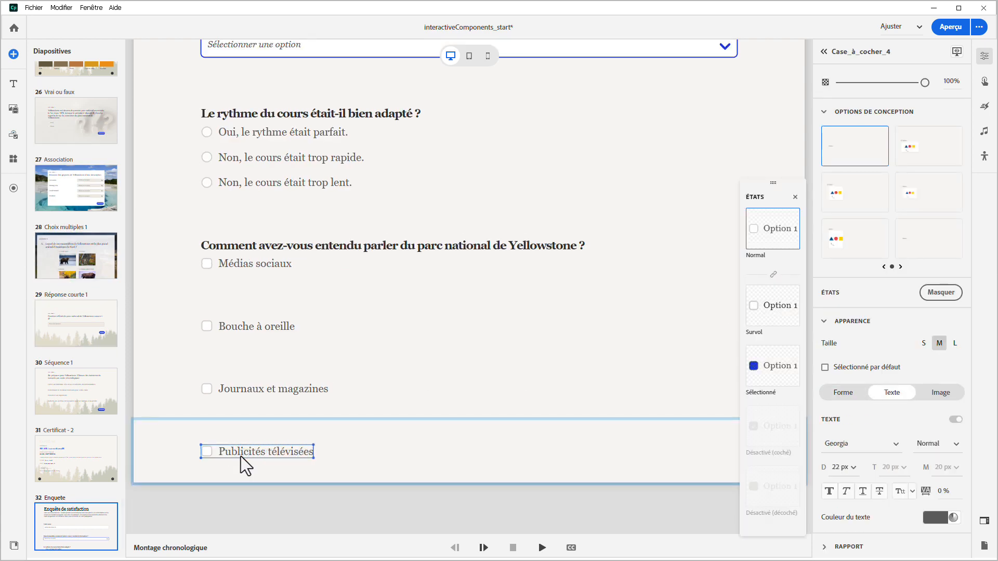
scroll(827, 525, "down", 1)
left_click(825, 545)
scroll(896, 508, "down", 1)
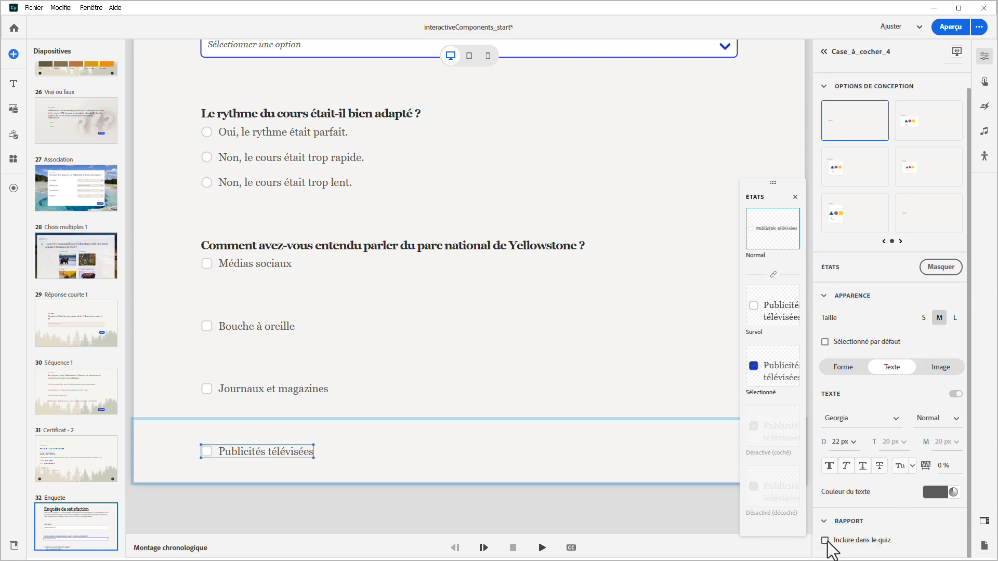
left_click(825, 541)
scroll(828, 539, "down", 2)
left_click(595, 520)
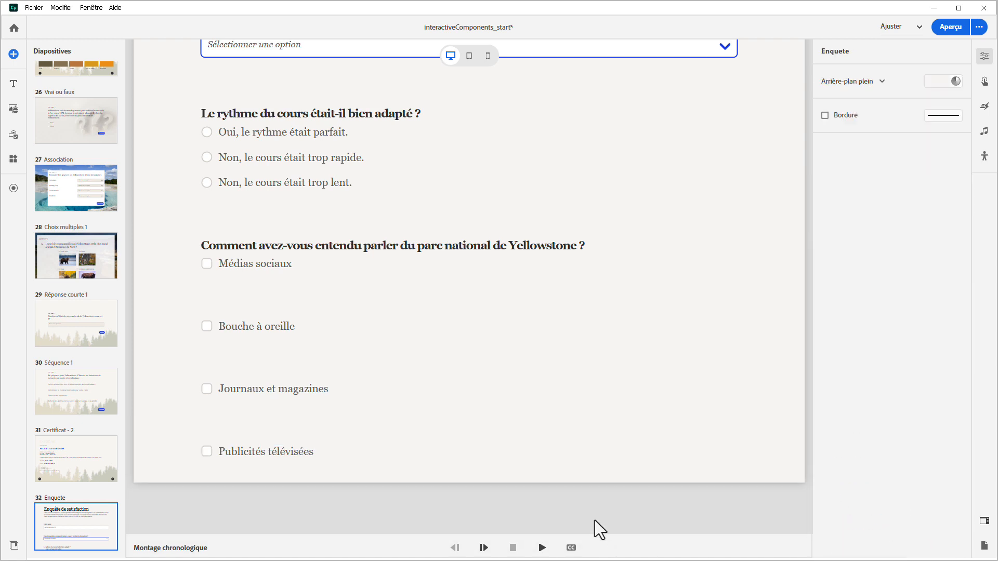
Tighten the vertical spacing of the survey by reducing the heights of the checkbox, radio button, dropdown and input field blocks
left_click(468, 472)
left_click_drag(468, 479, 457, 376)
left_click_drag(472, 250, 472, 230)
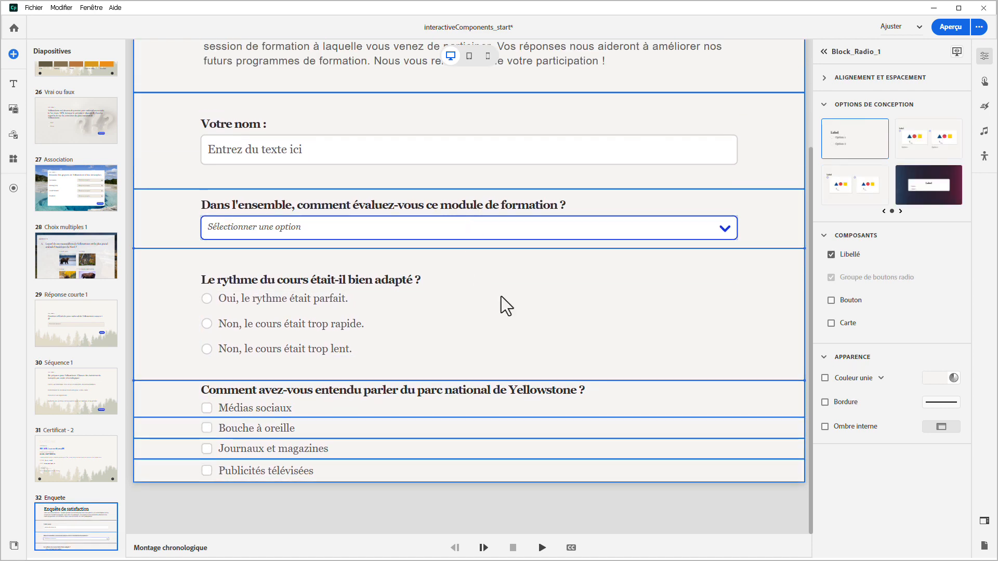
left_click(499, 168)
left_click_drag(619, 377, 619, 355)
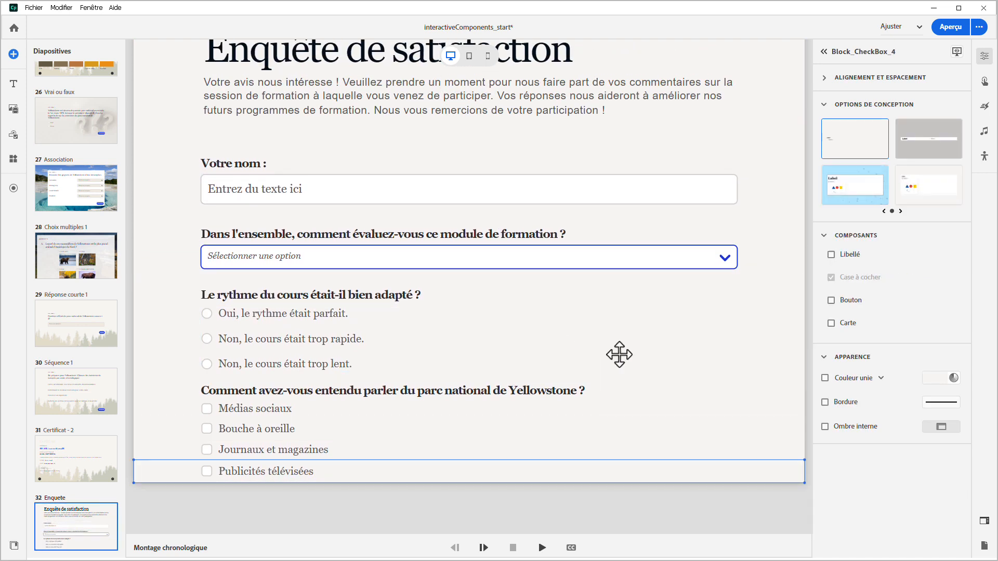
Add a bold thank-you paragraph below the checkboxes, beginning "Nous vous remercions d'avoir pris le temps de remplir ce formulaire d'évaluation"
left_click(20, 87)
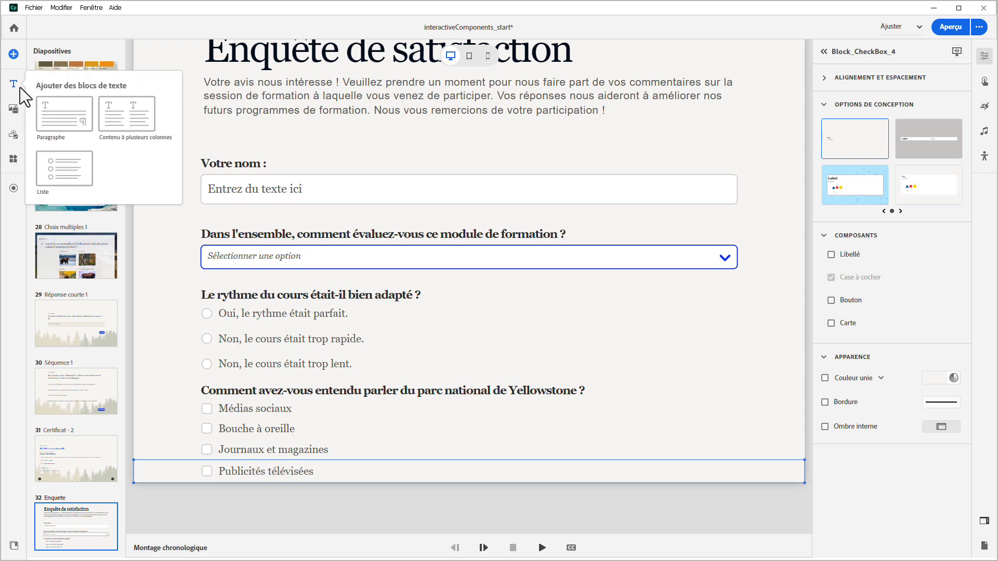
left_click(52, 120)
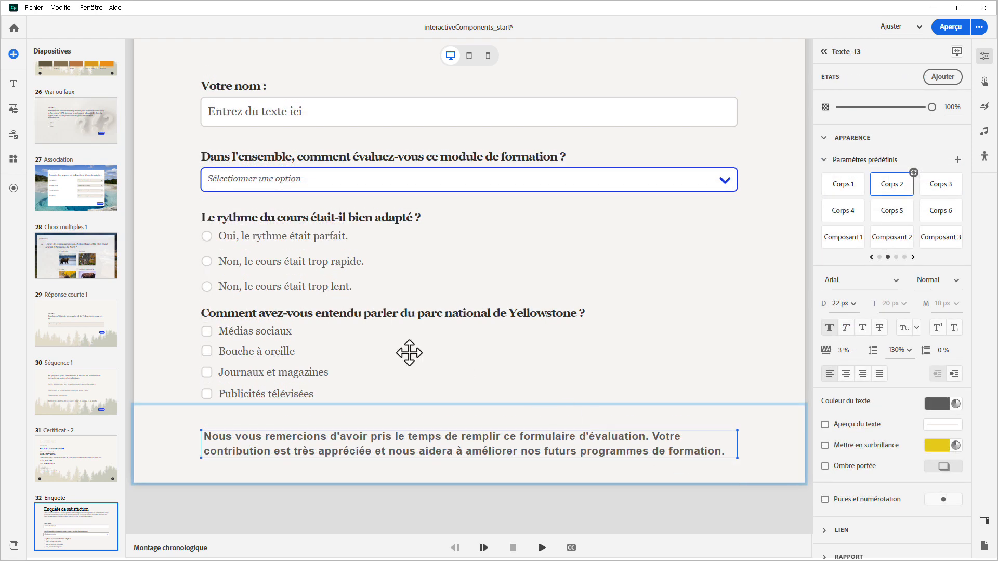
Add a button block below the thank-you paragraph with two buttons distributed evenly across it
left_click(15, 136)
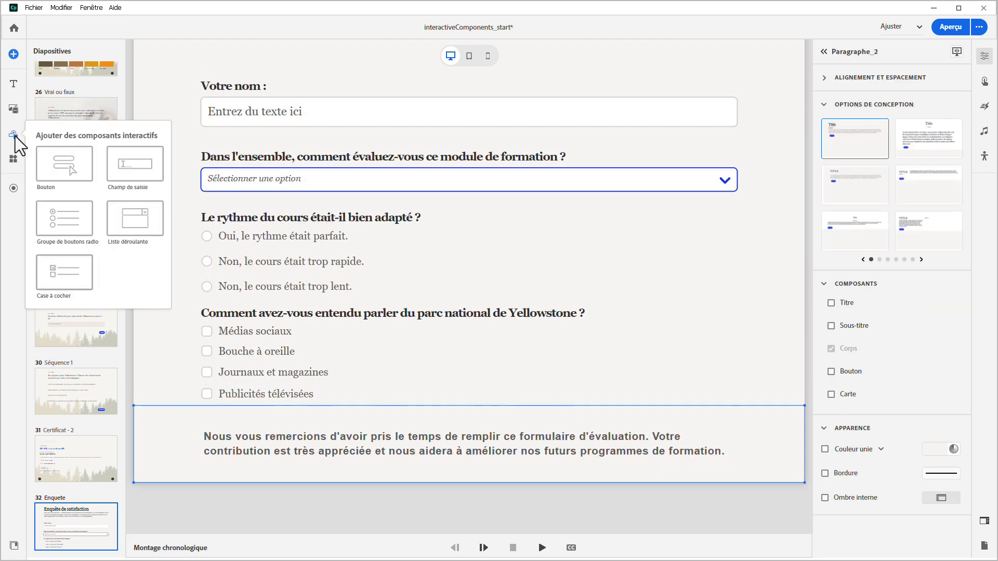
left_click(49, 164)
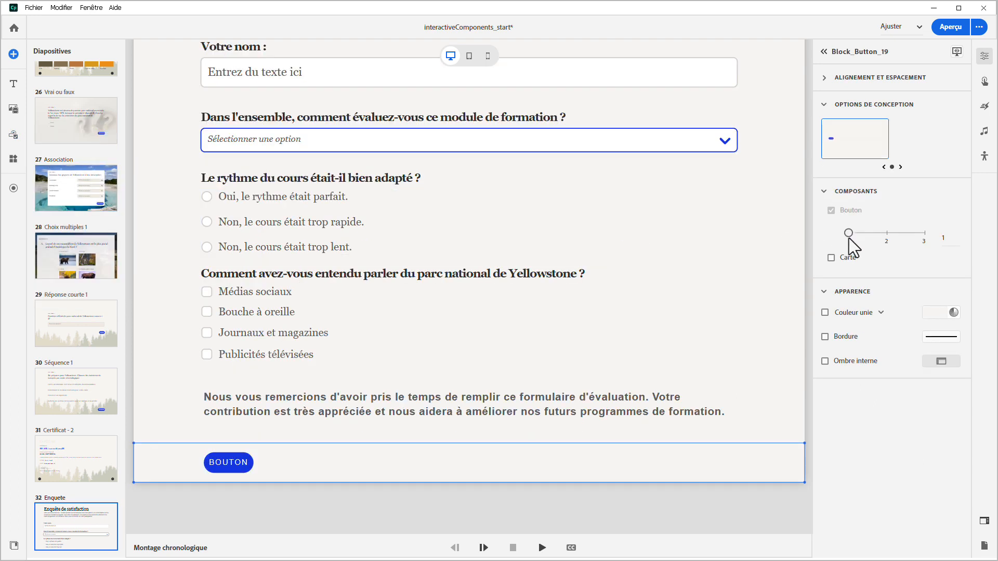
left_click_drag(849, 233, 884, 233)
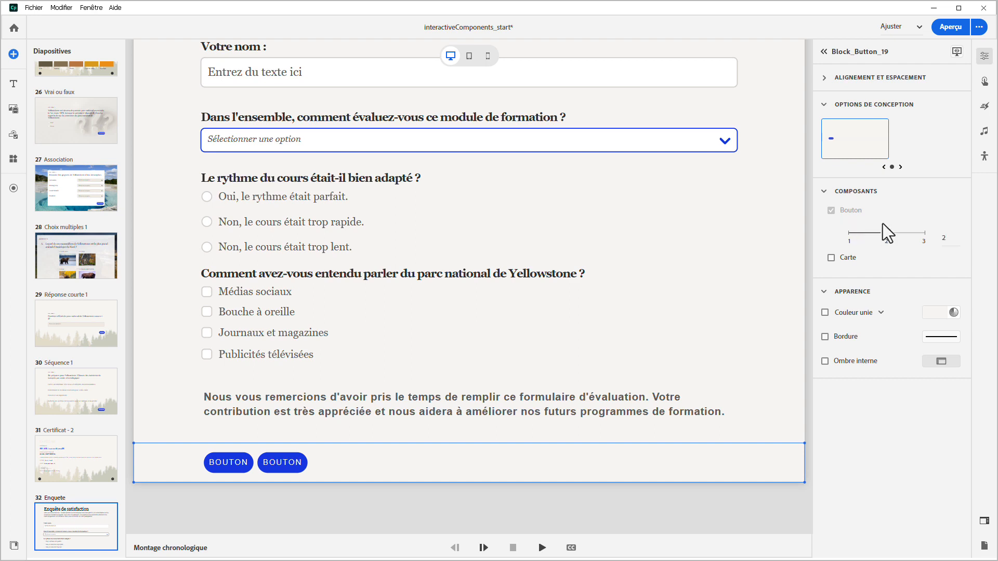
mouse_move(888, 214)
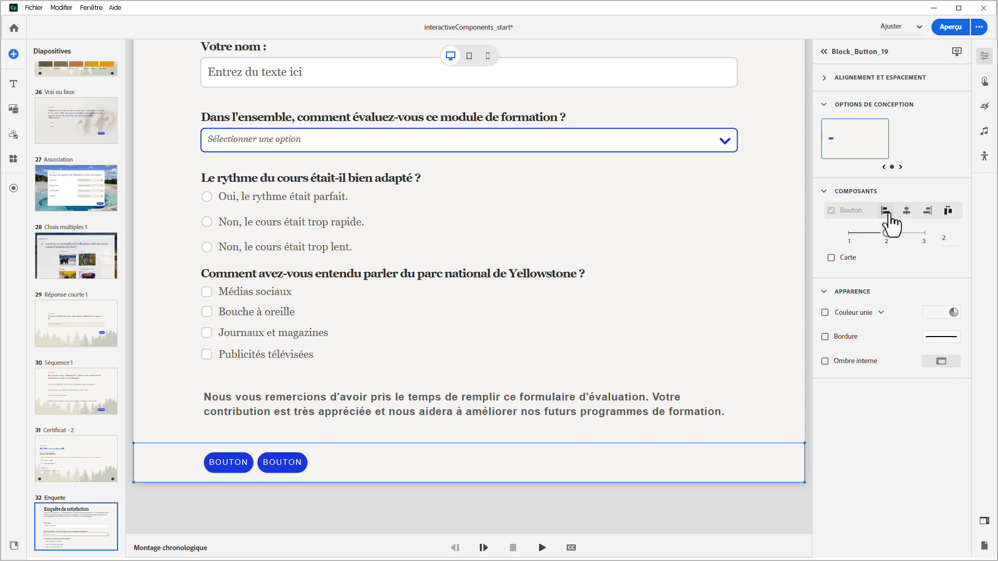
left_click(946, 213)
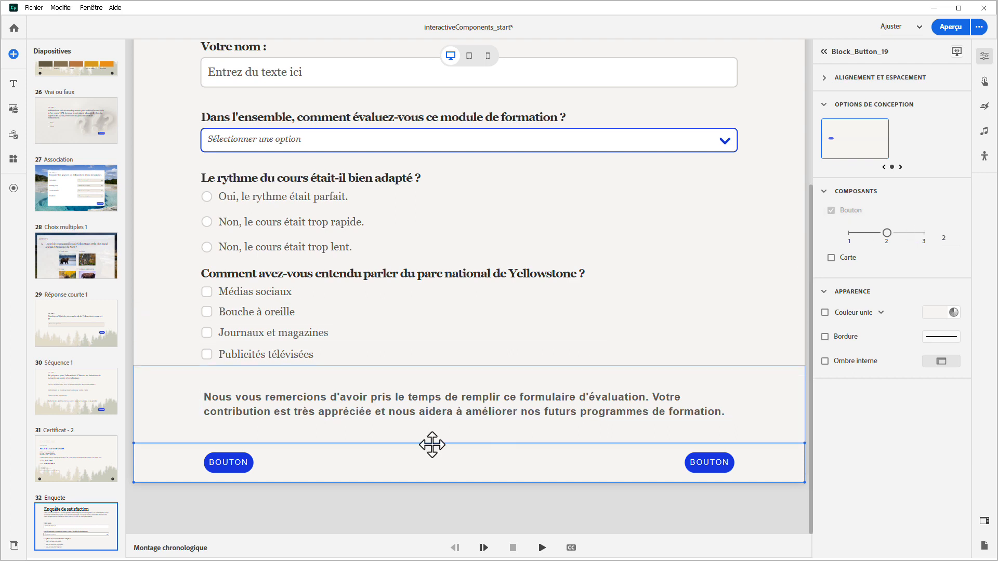
Apply the previous-slide arrow design to the first button and the next-slide arrow design to the second, and close the states display
left_click(238, 468)
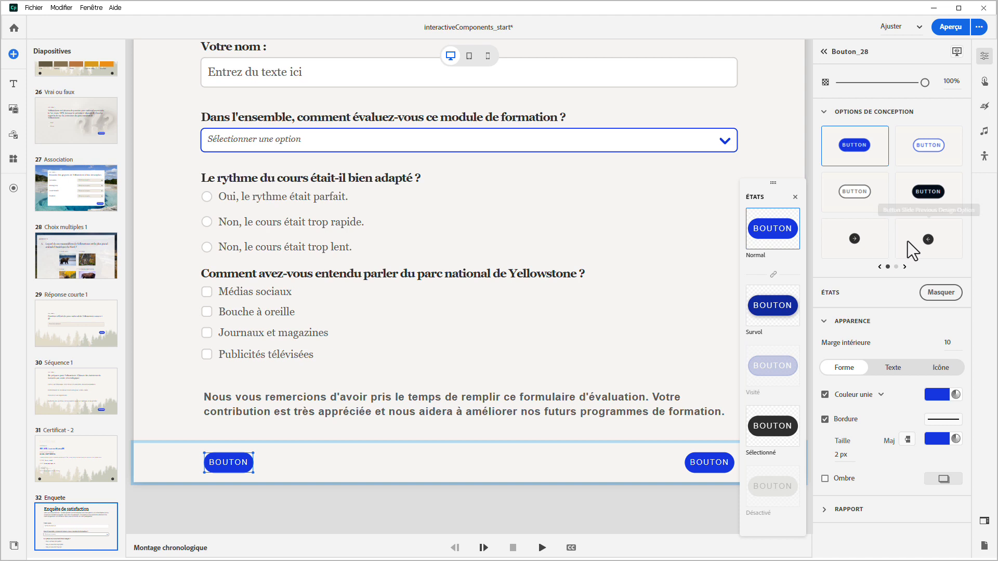
left_click(907, 241)
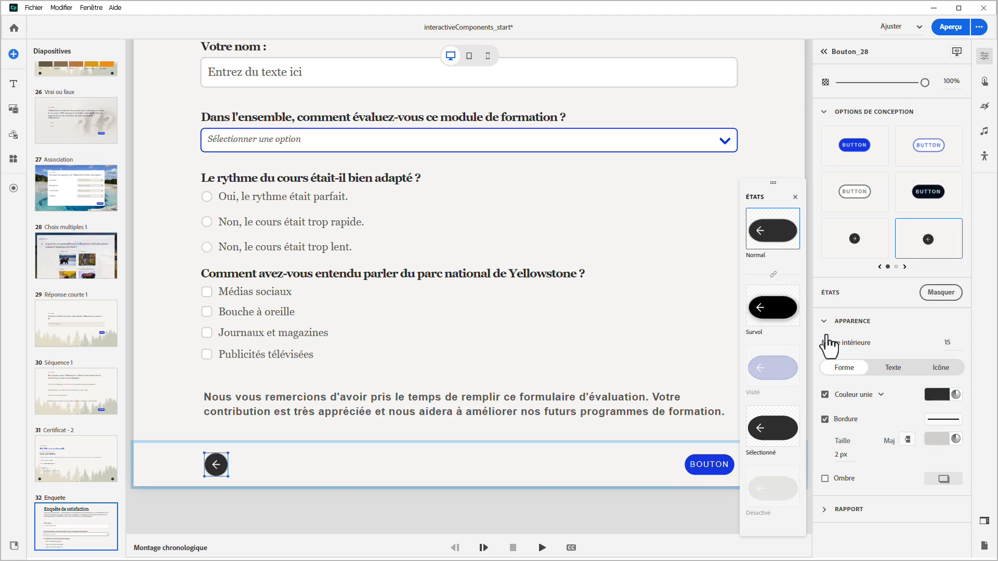
left_click(708, 463)
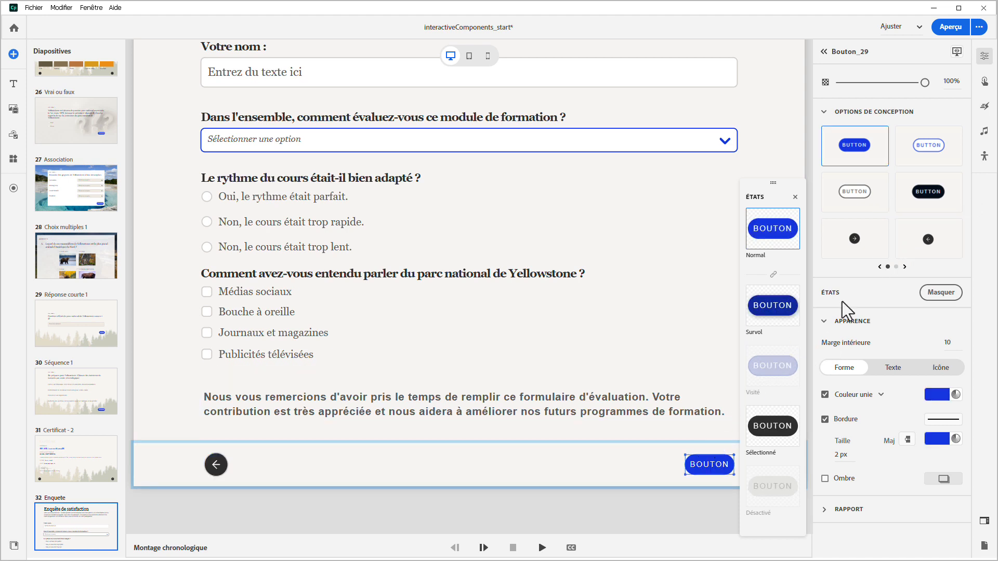
left_click(860, 257)
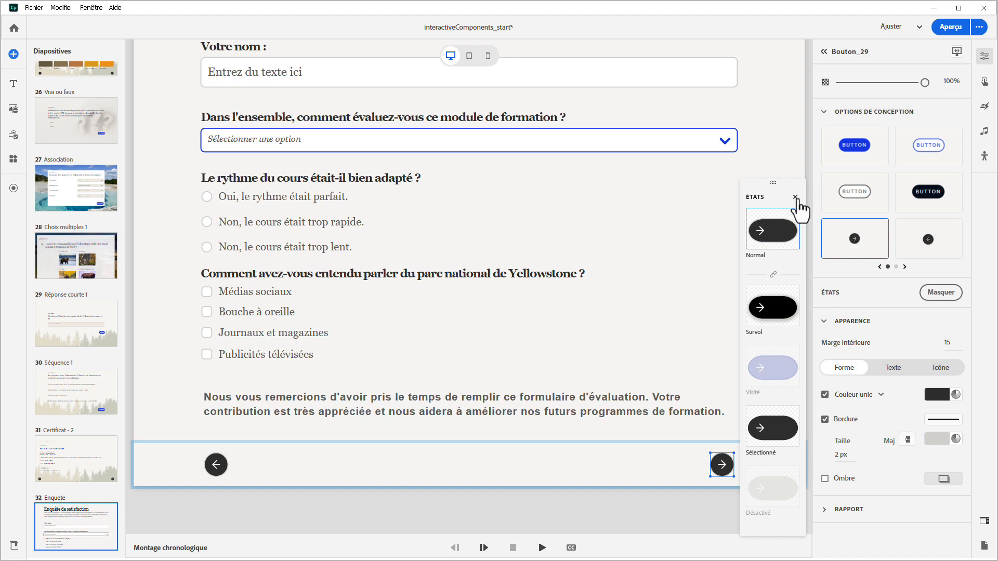
left_click(796, 198)
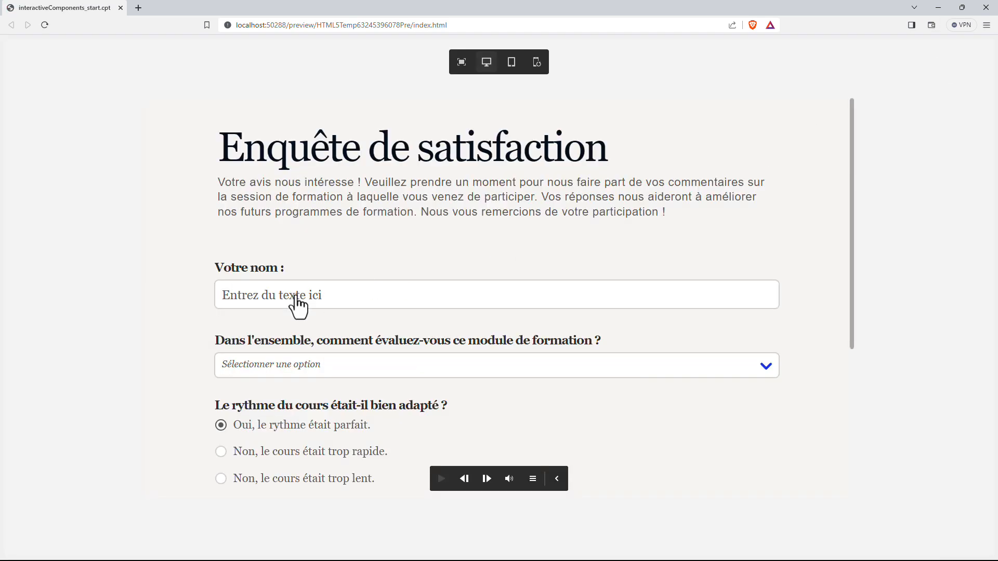
In the browser preview of the survey, enter the respondent's full name and rate the training module "Excellent"
left_click(295, 297)
type("Jean Dupont")
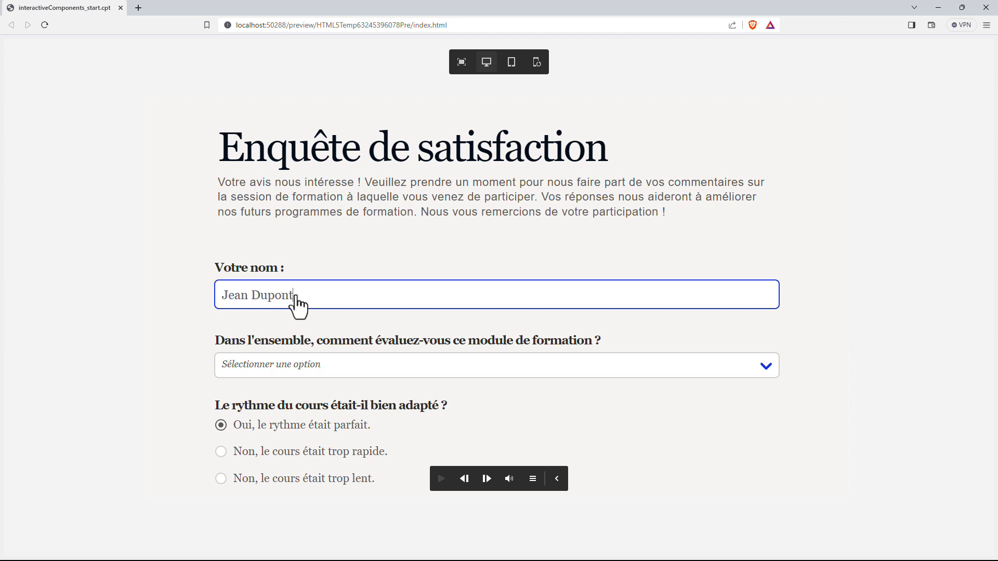
left_click(315, 365)
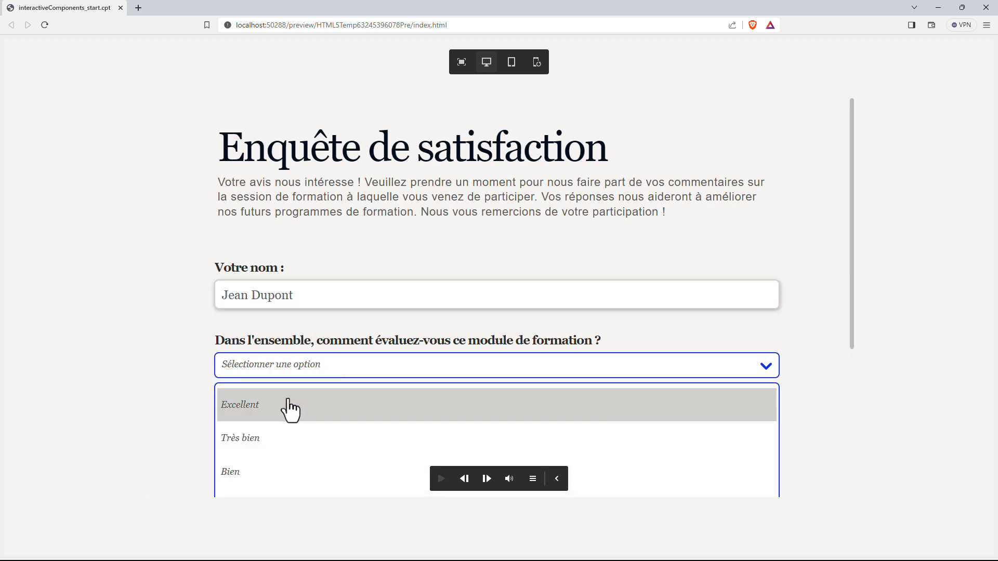
left_click(290, 407)
Test the course pace radio buttons by choosing both "Non" answers in turn, ending on "Oui, le rythme était parfait."
scroll(294, 407, "down", 1)
scroll(293, 407, "down", 3)
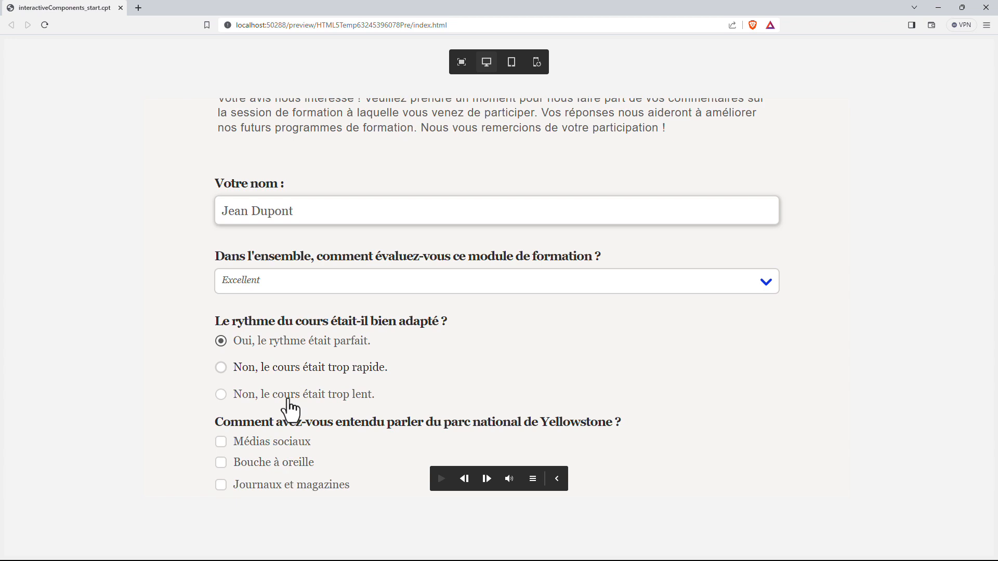
left_click(283, 372)
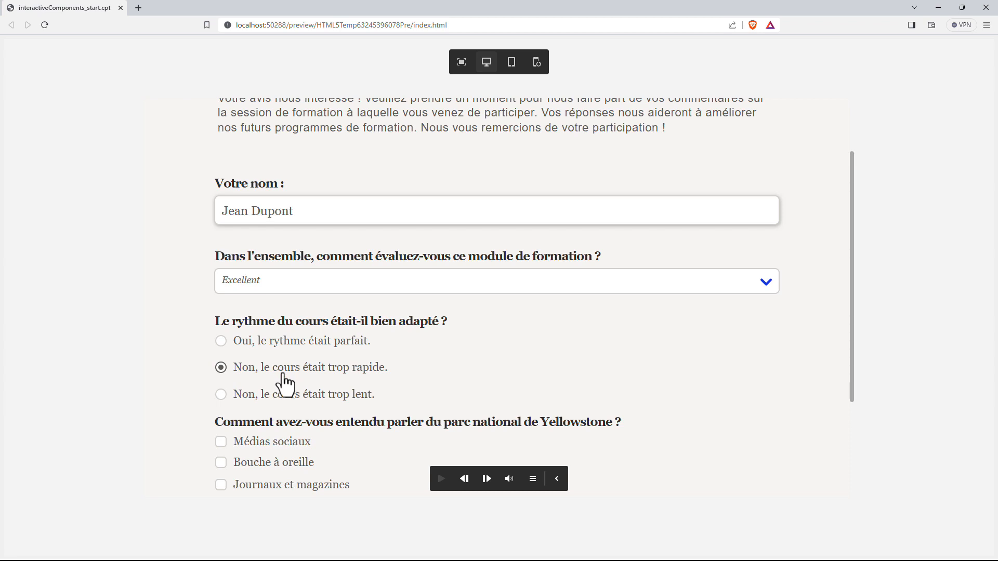
left_click(281, 404)
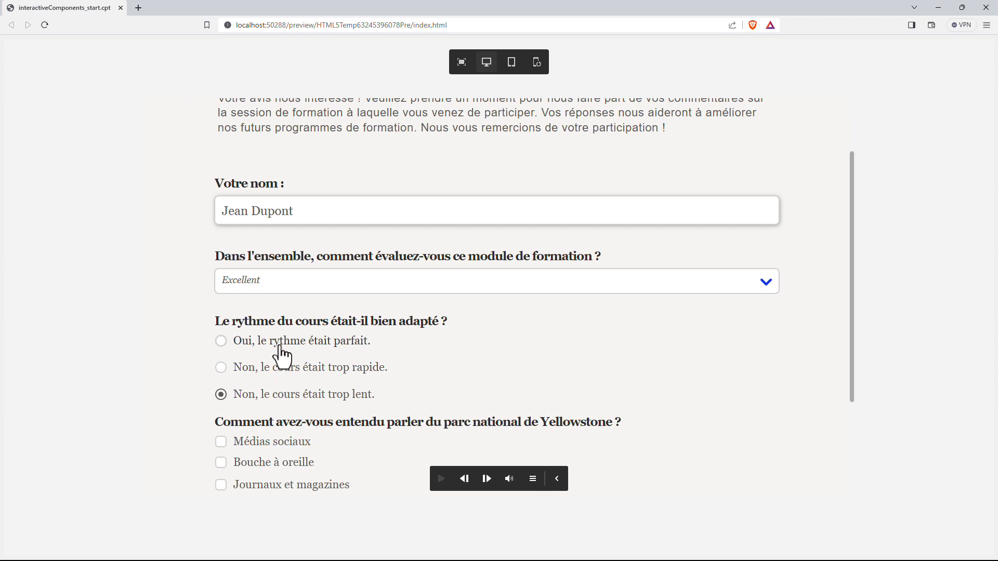
left_click(281, 347)
Select Médias sociaux, Journaux et magazines and Publicités télévisées as the ways of hearing about Yellowstone
scroll(443, 363, "down", 1)
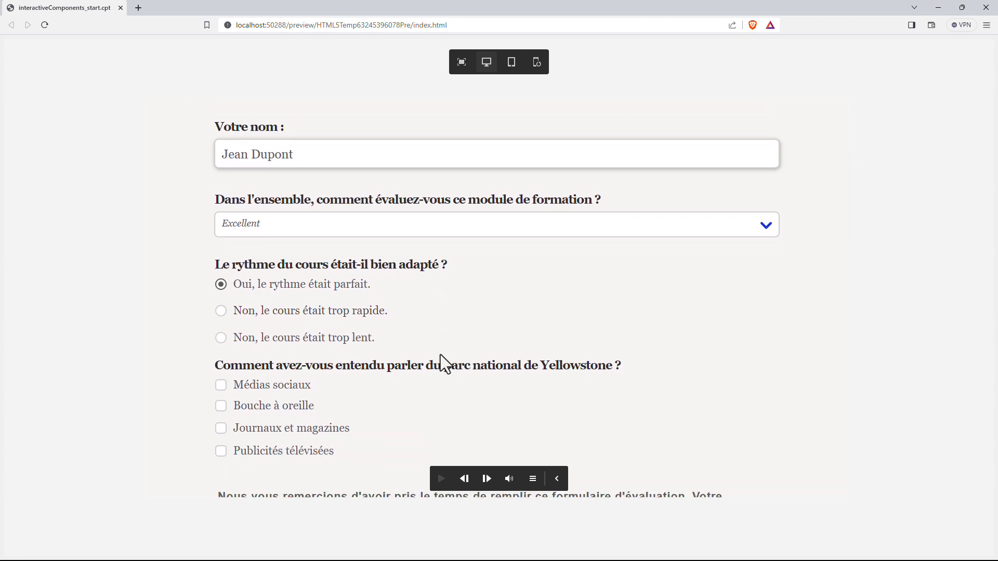
scroll(443, 363, "down", 1)
left_click(221, 302)
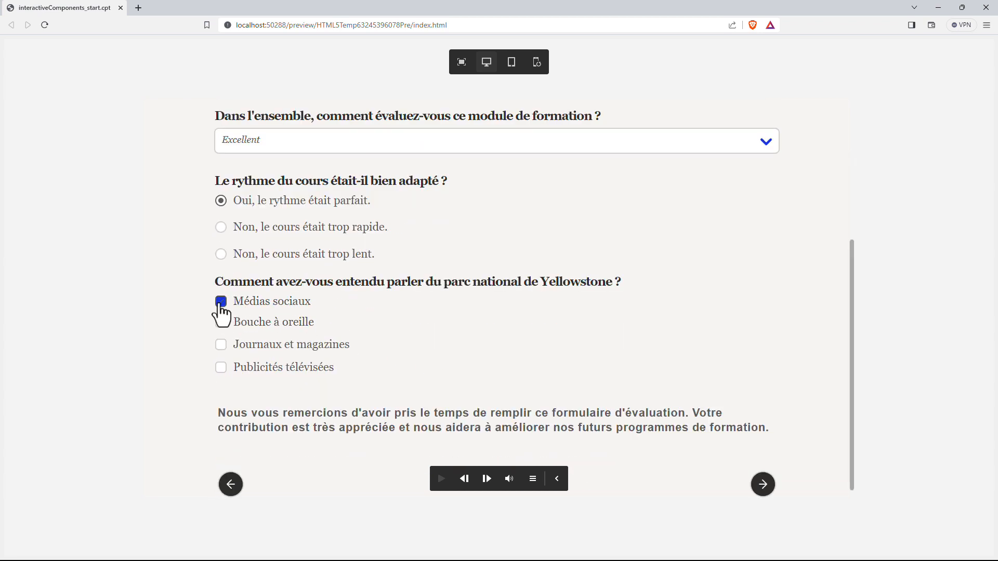
left_click(220, 346)
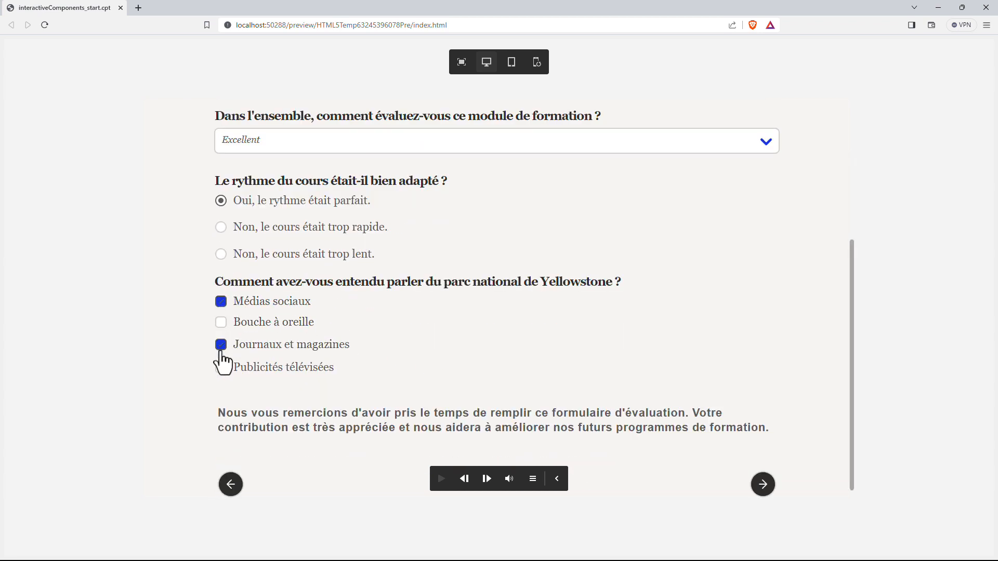
left_click(221, 368)
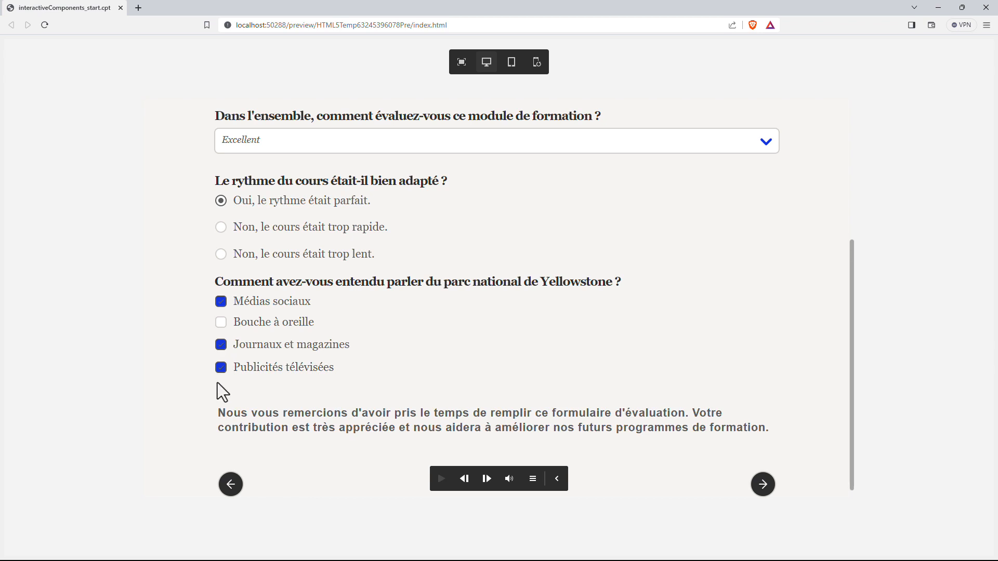